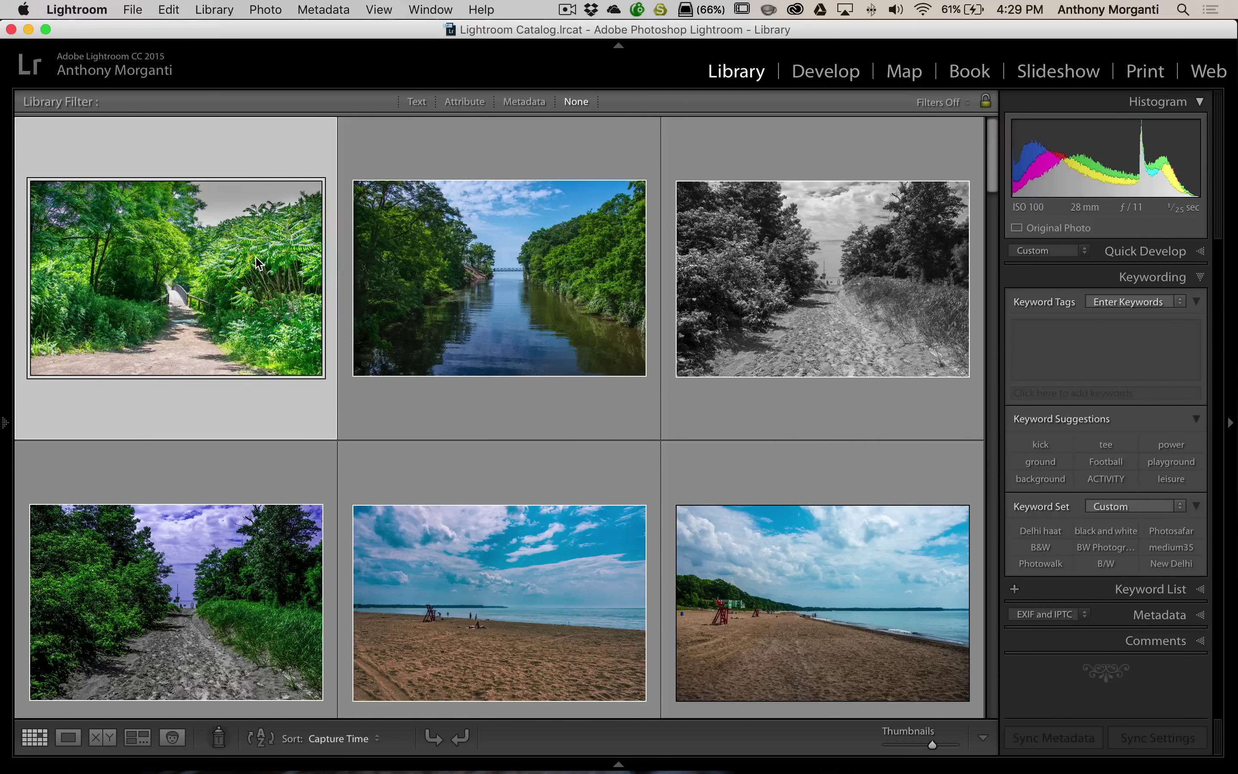
Add the keyword "bennett beach" to the first photo, the wooded path
mouse_move(255, 257)
left_click(1035, 333)
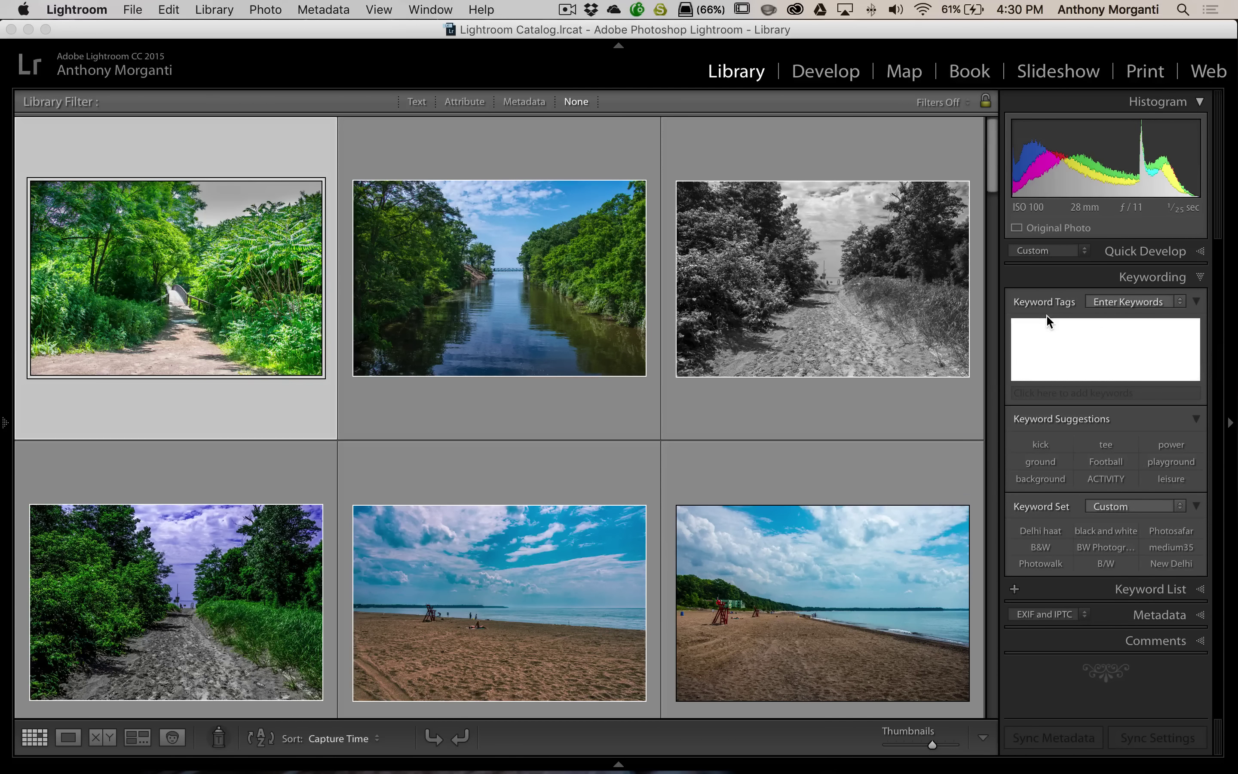
type("bennett")
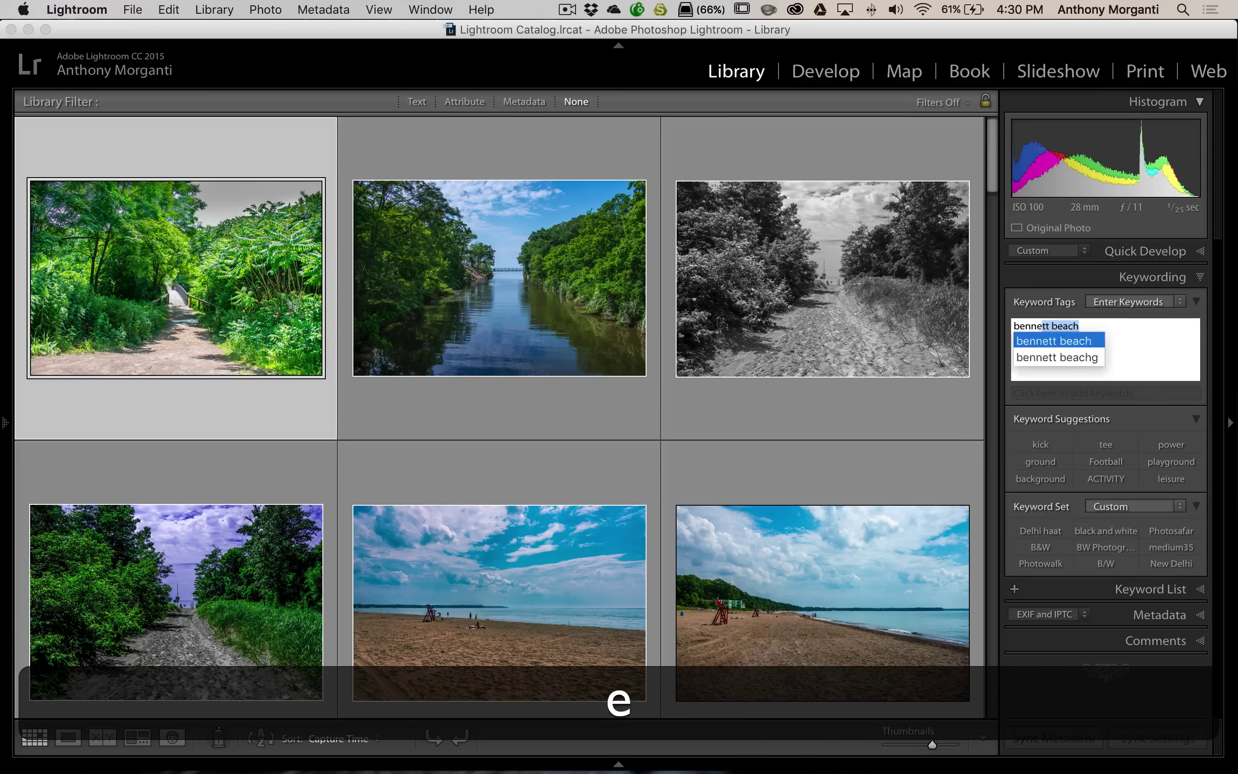
type(" beach")
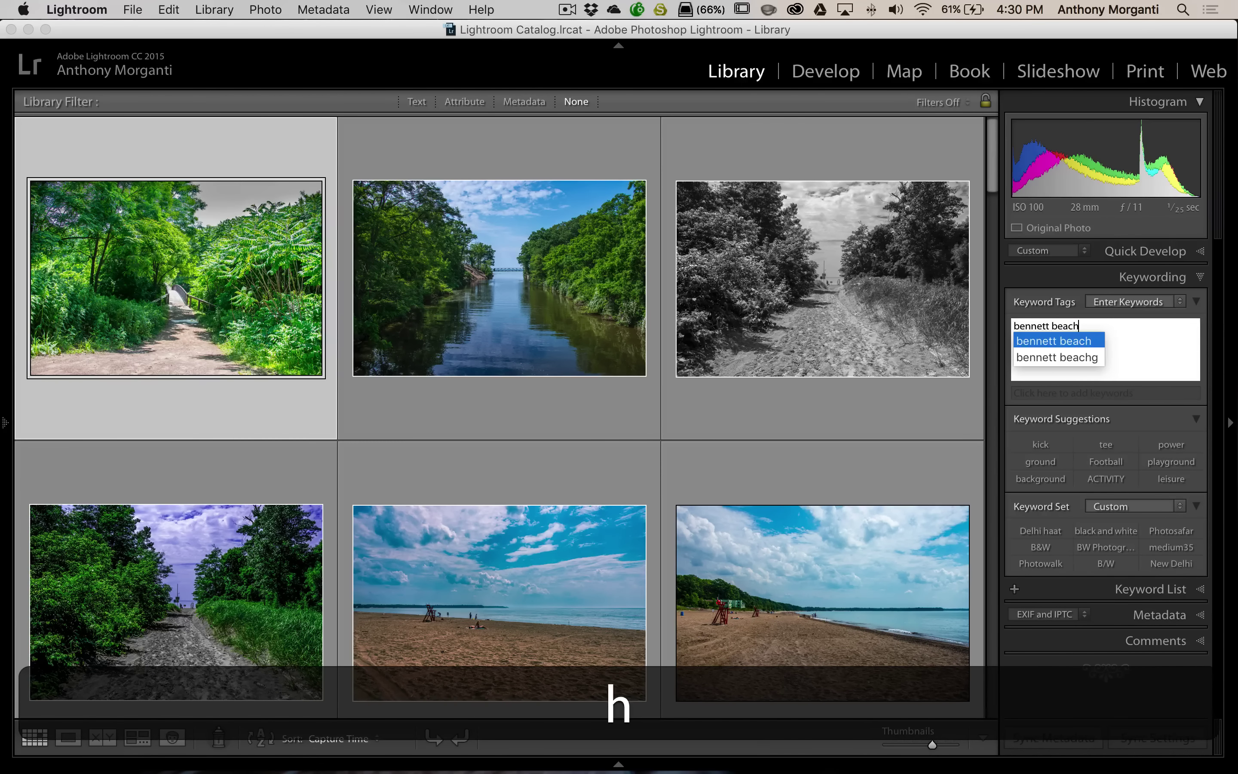
key("Return")
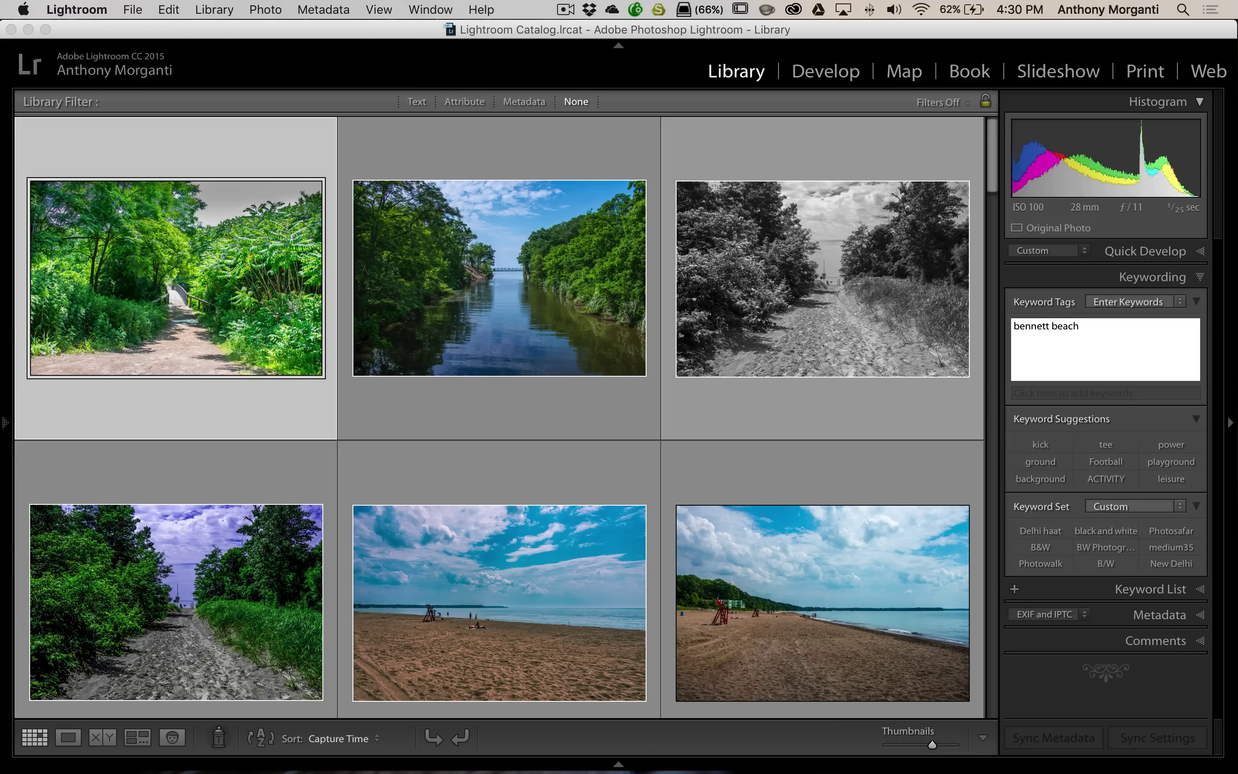
key("Return")
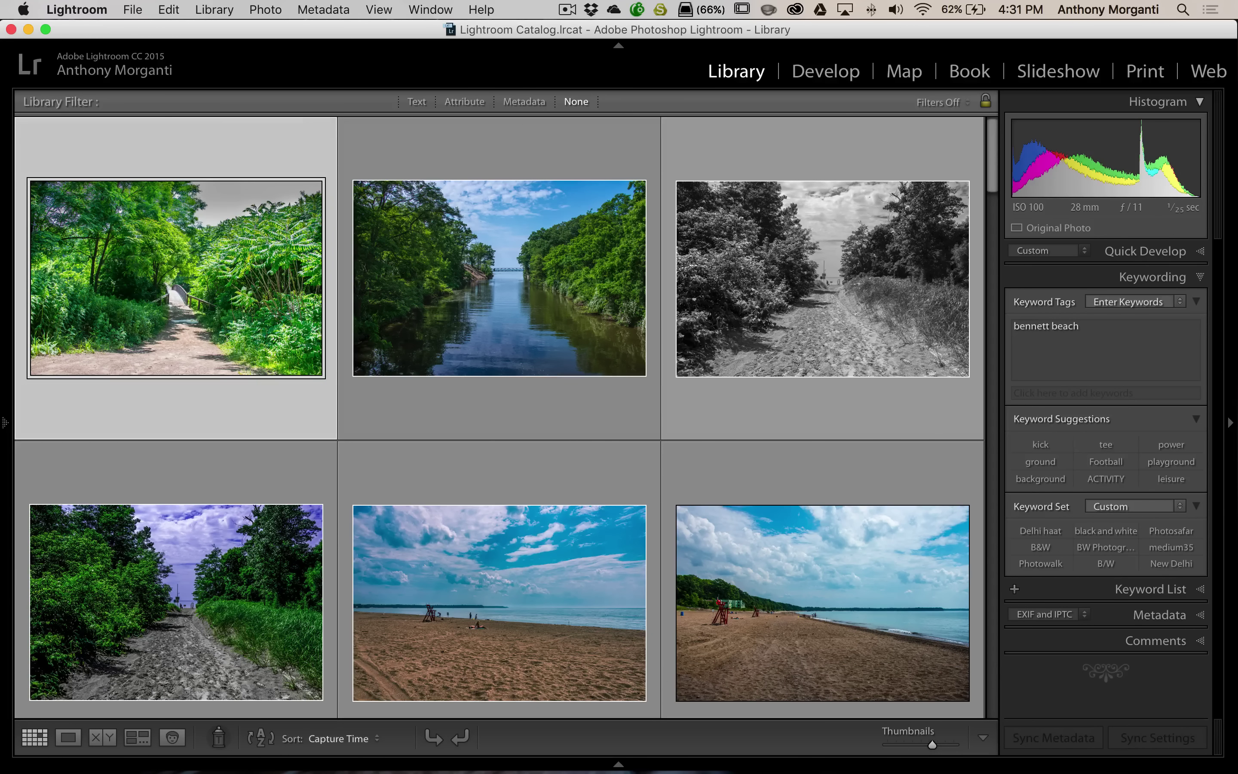
Alternate between the wooded path photo and the river photo, activating keyword entry for each and leaving it before switching
key("Right")
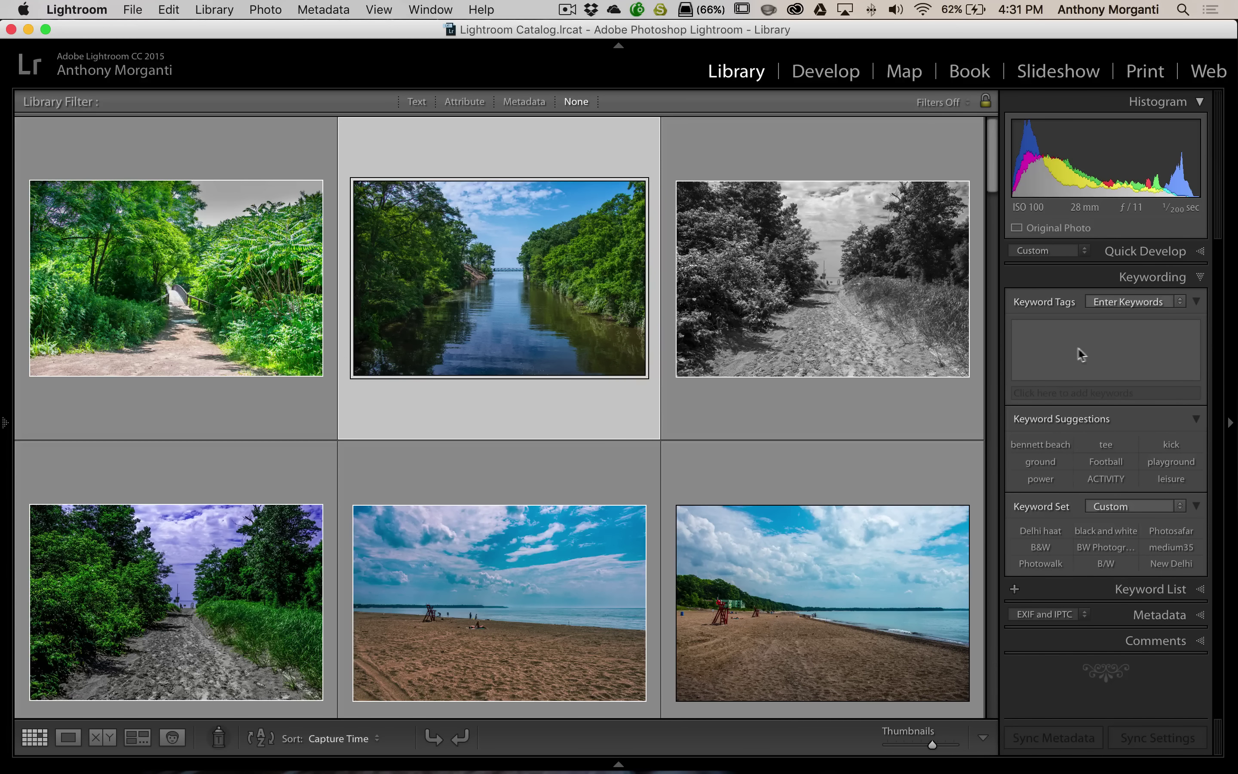
left_click(1036, 333)
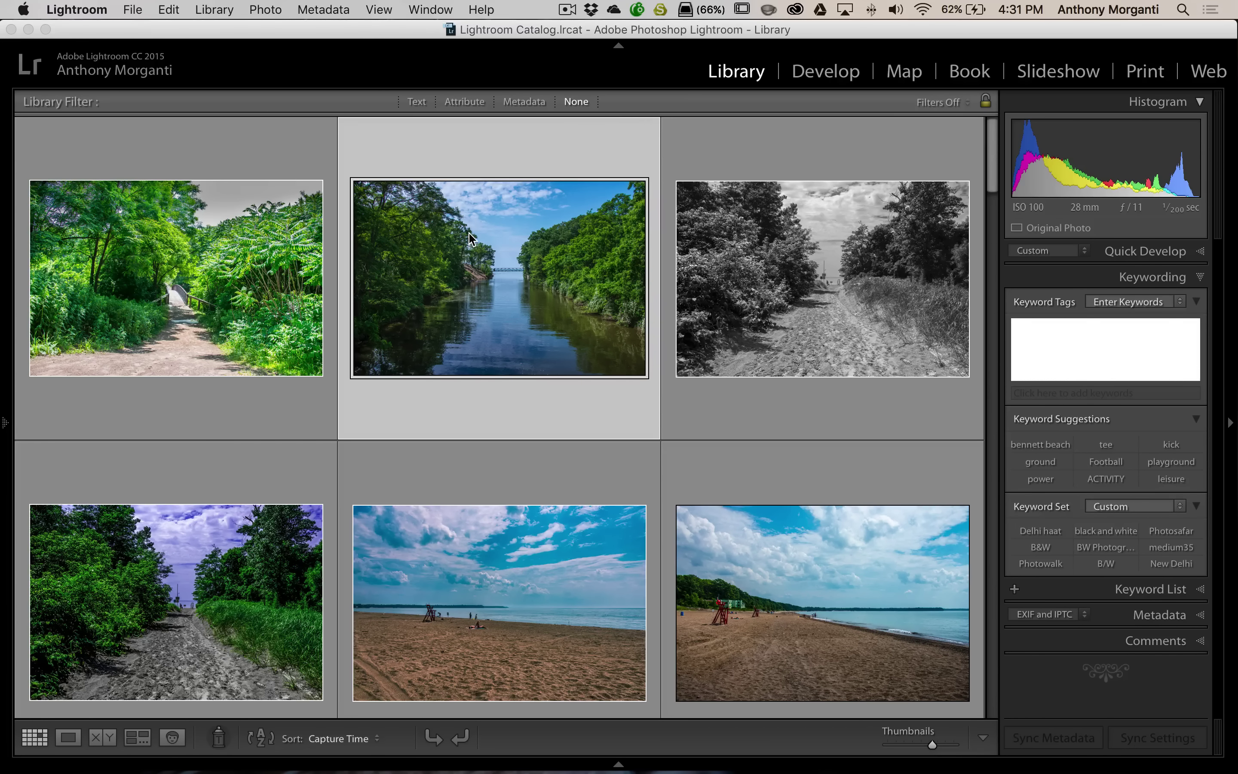
left_click(231, 148)
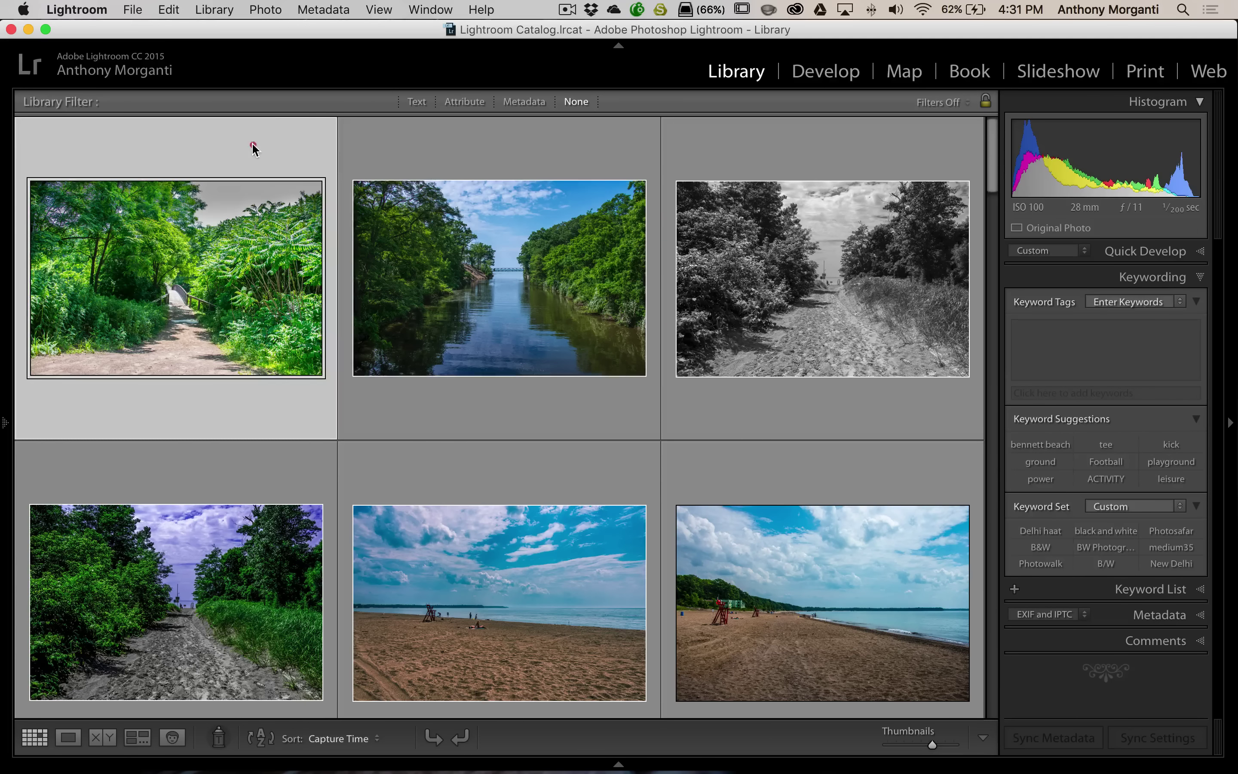
left_click(1080, 325)
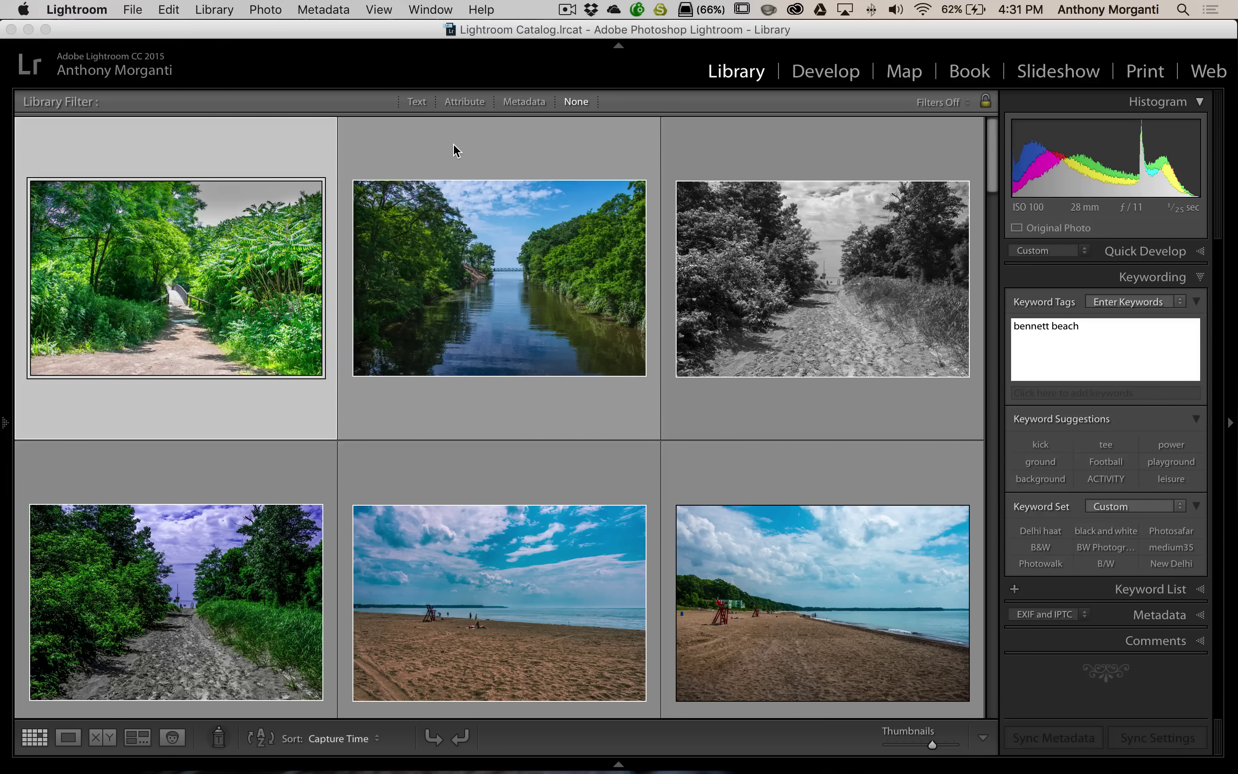
key("Return")
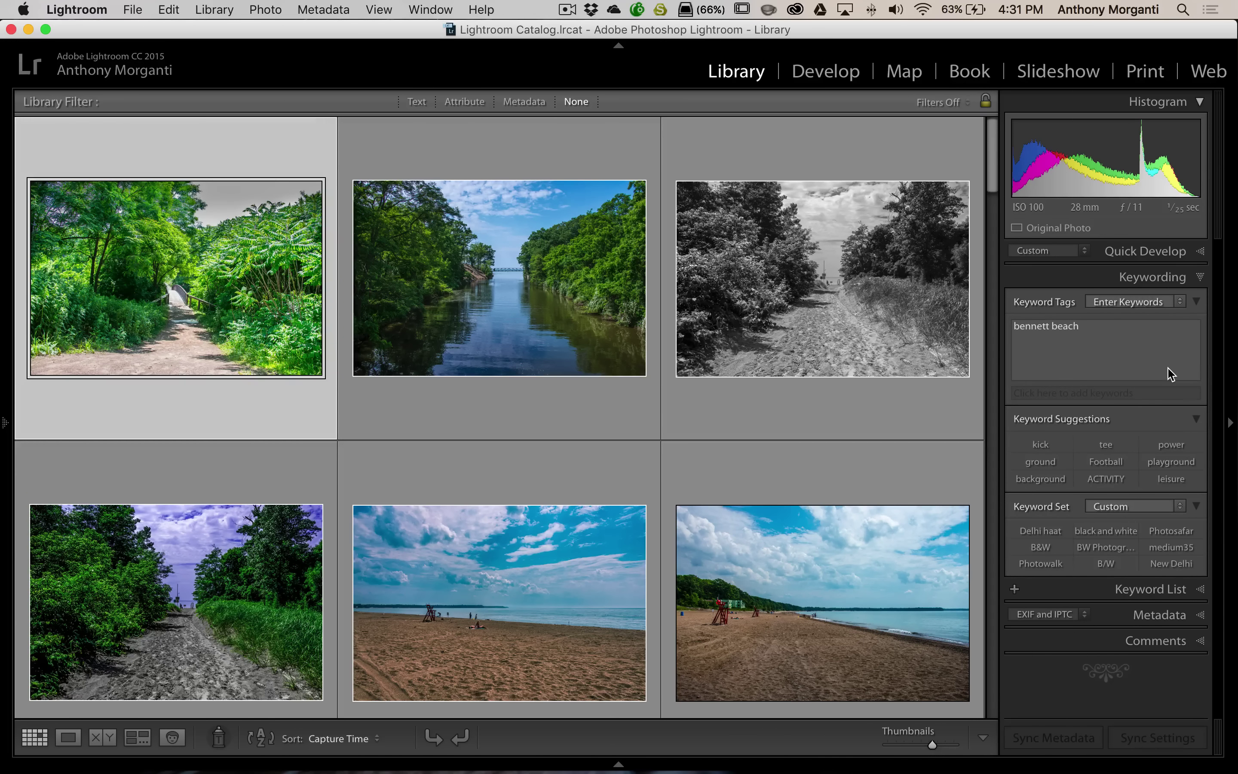
left_click(470, 150)
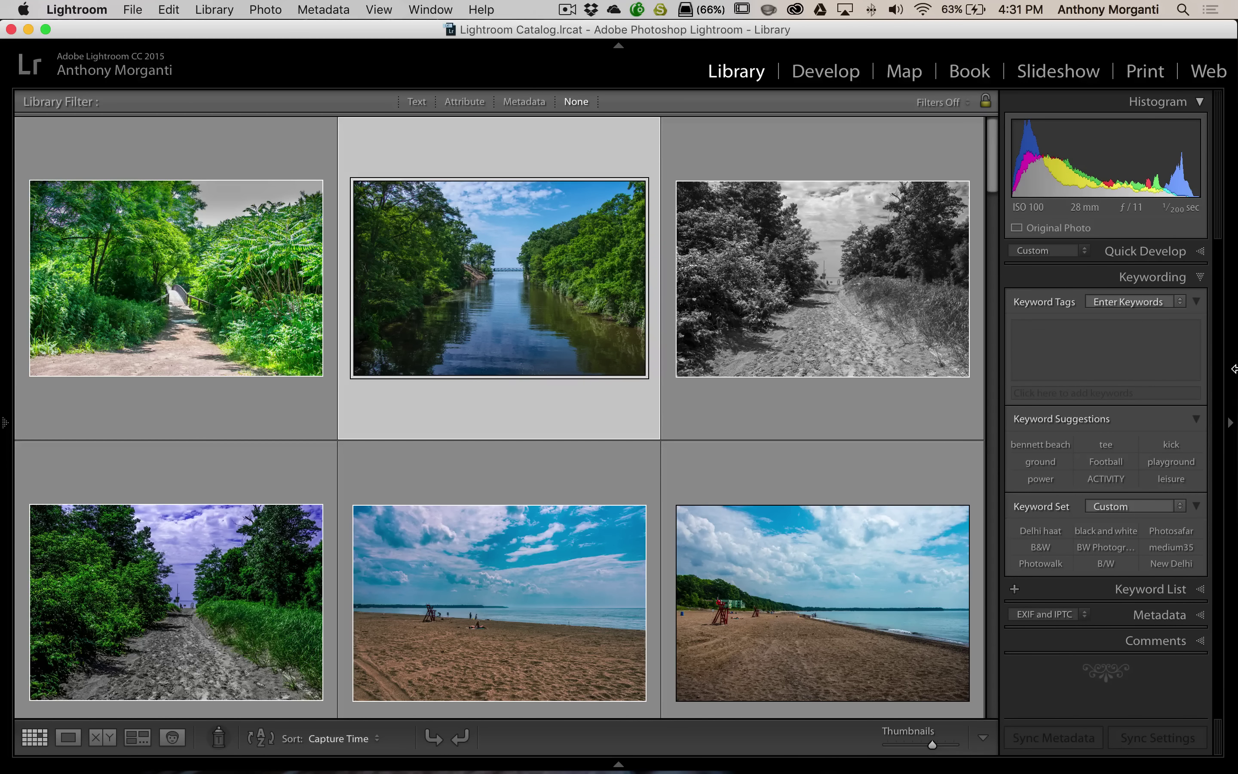
left_click(1038, 334)
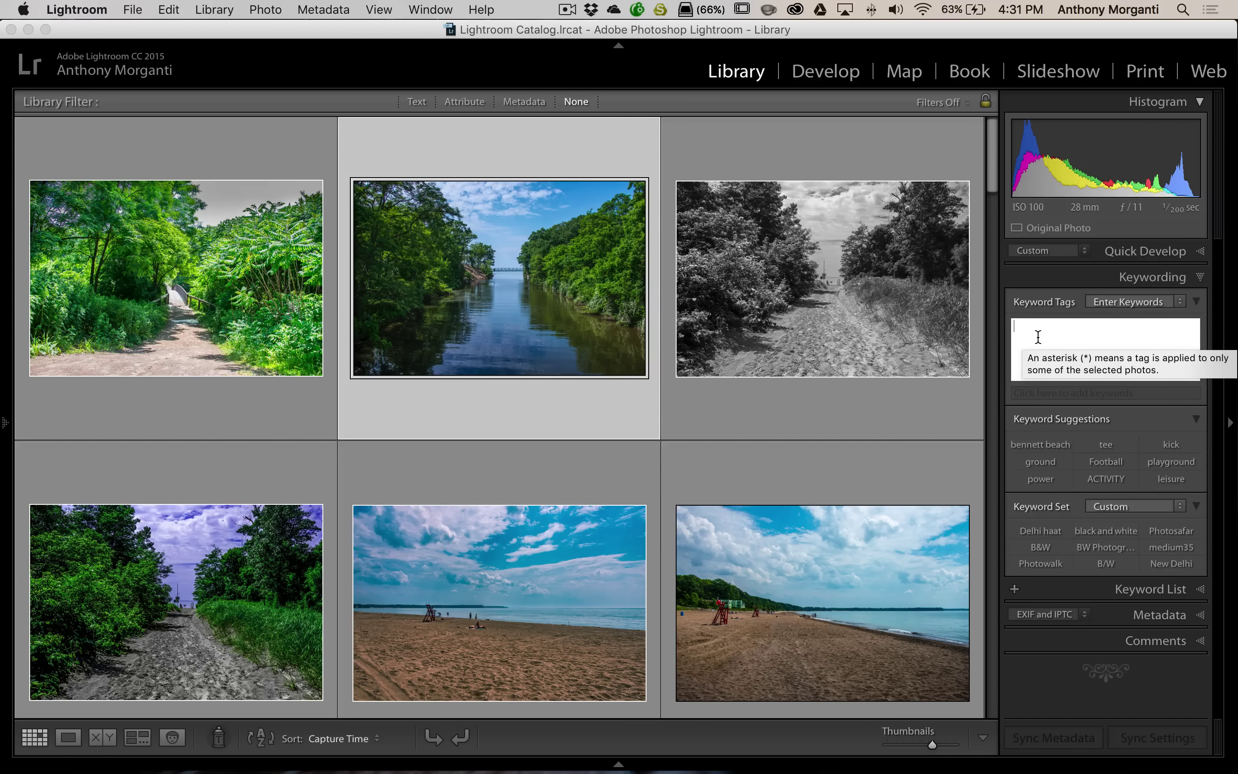
left_click(294, 144)
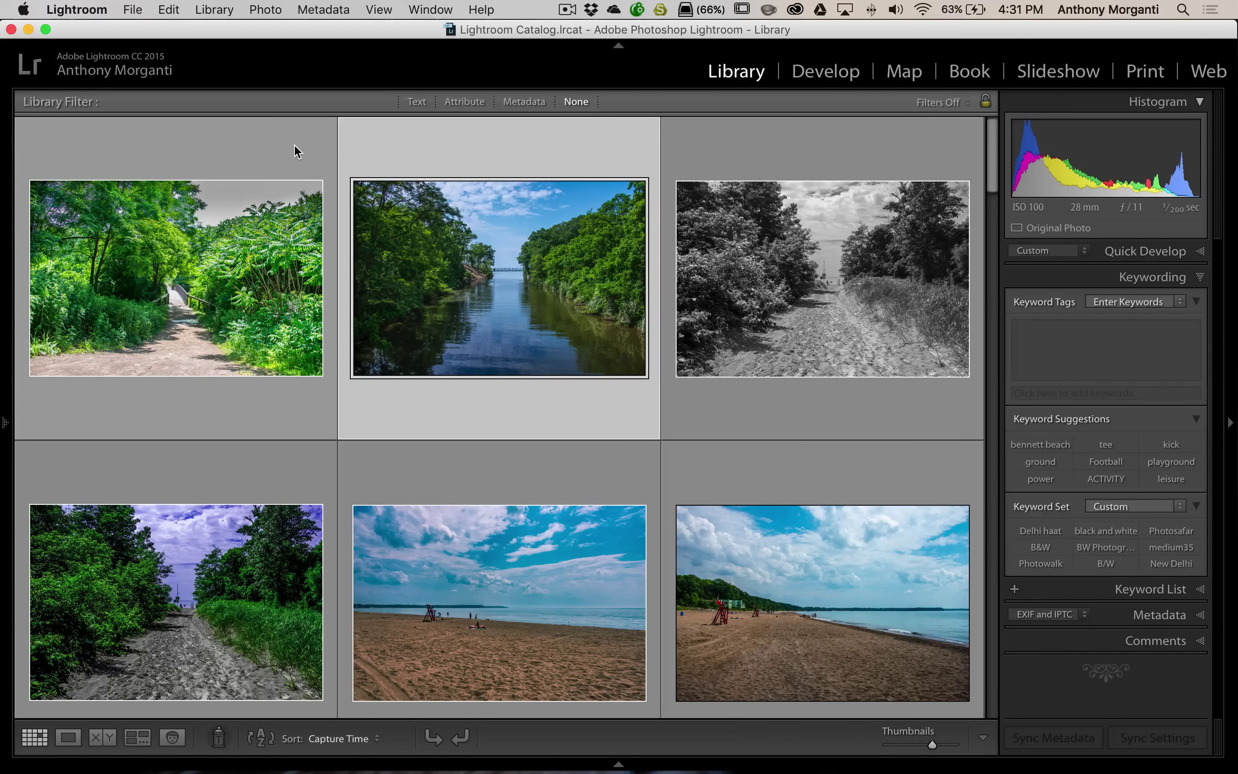
left_click(294, 144)
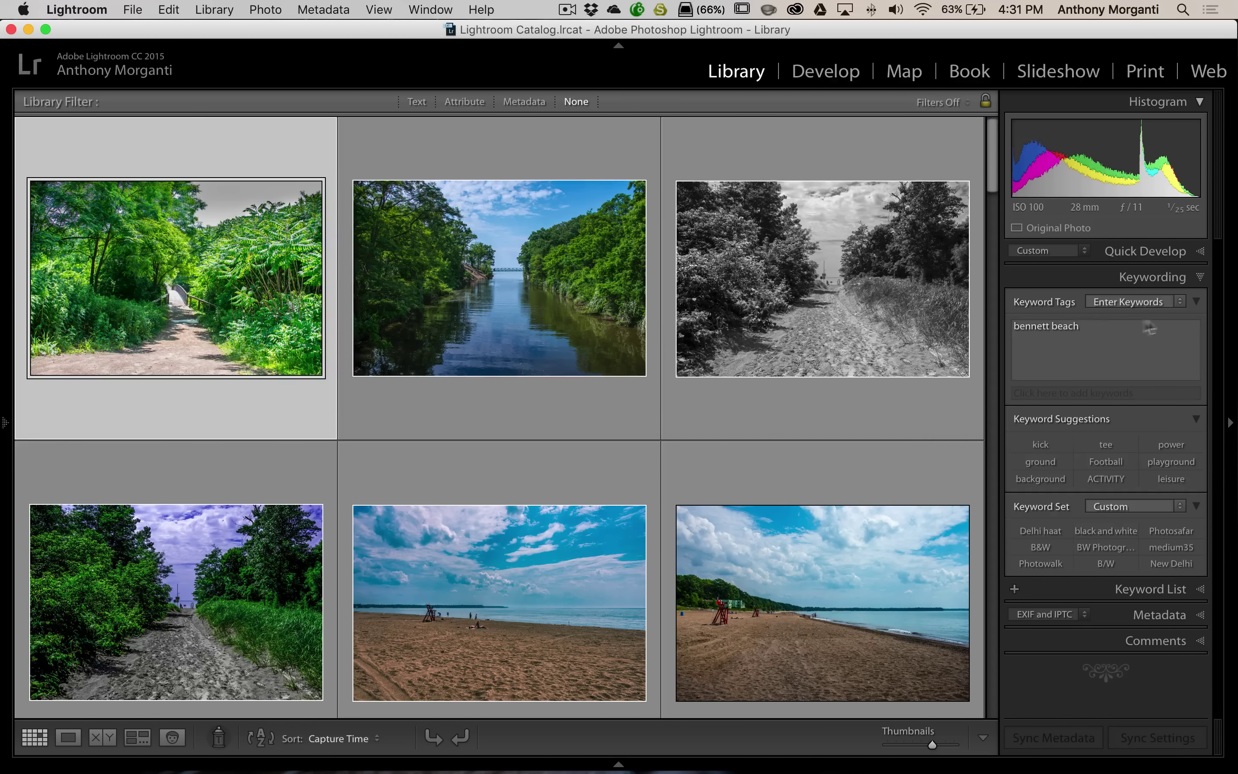
Activate keyword entry for the wooded path photo, advance to the river photo and return while keeping keyword entry active
left_click(1111, 325)
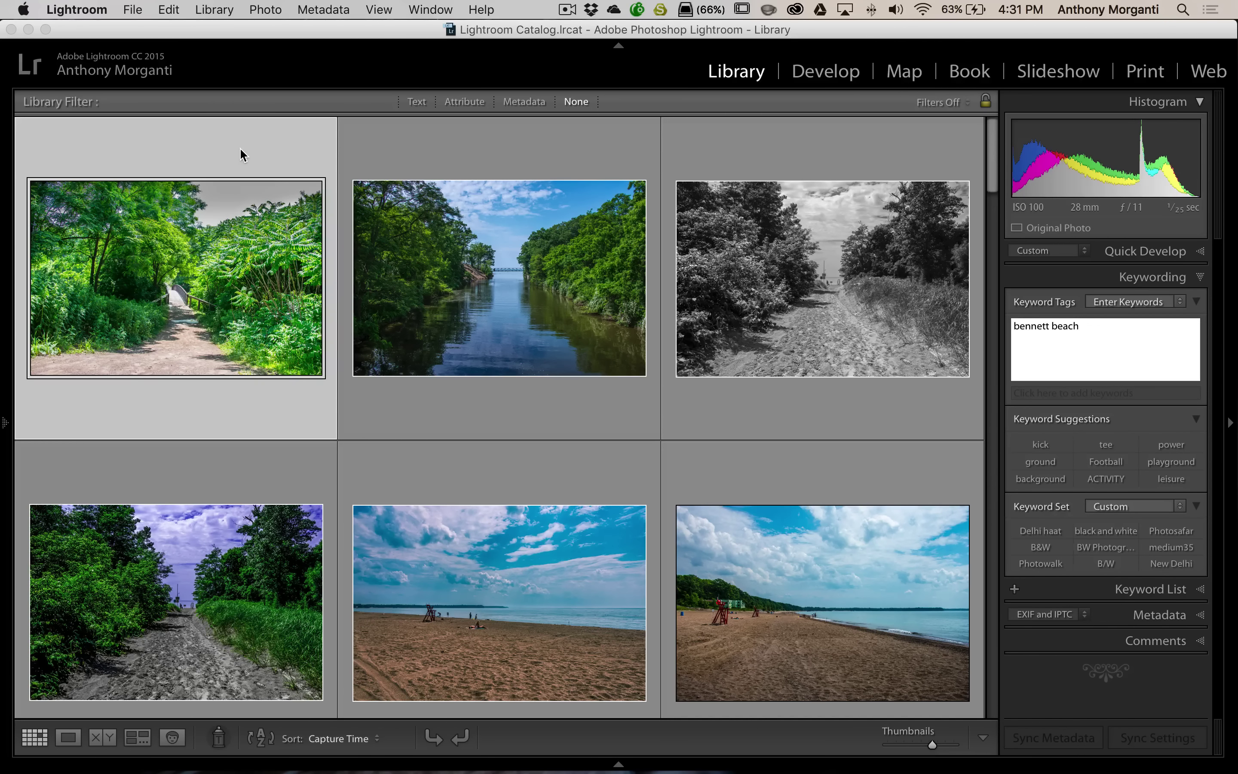
key("super")
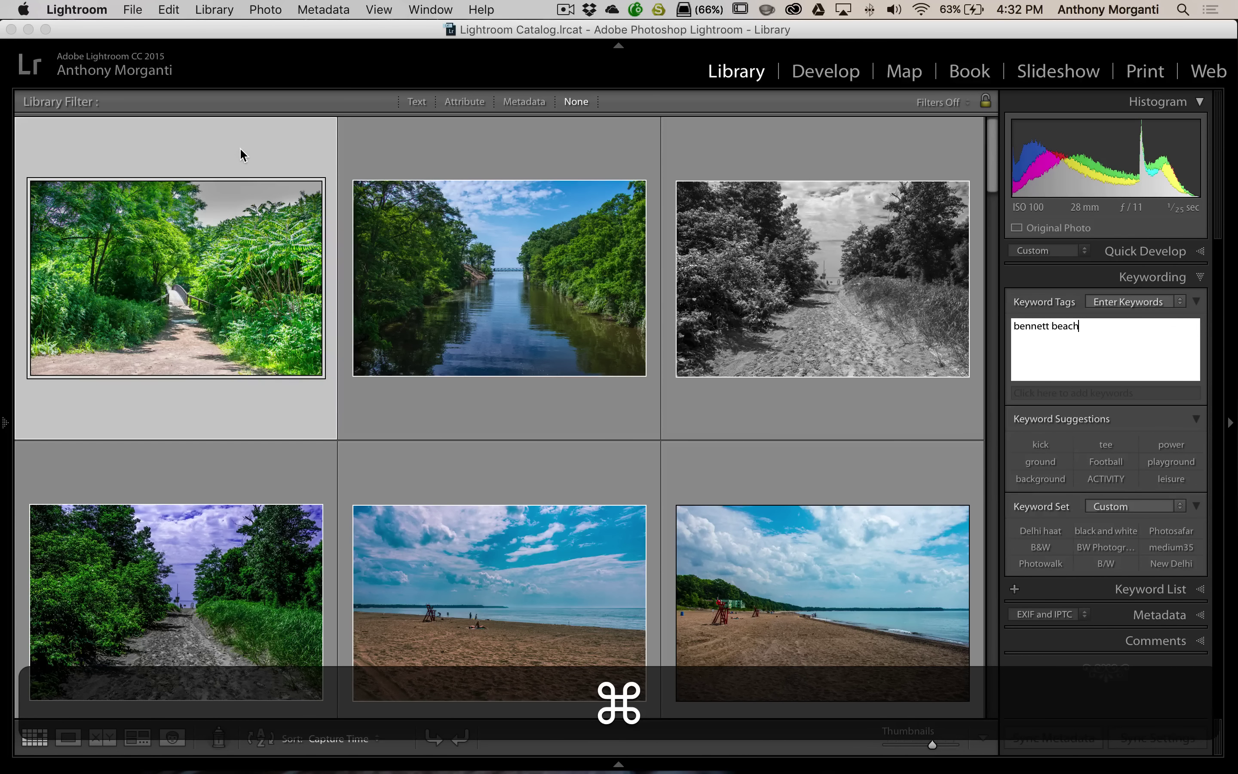
key("super+Right")
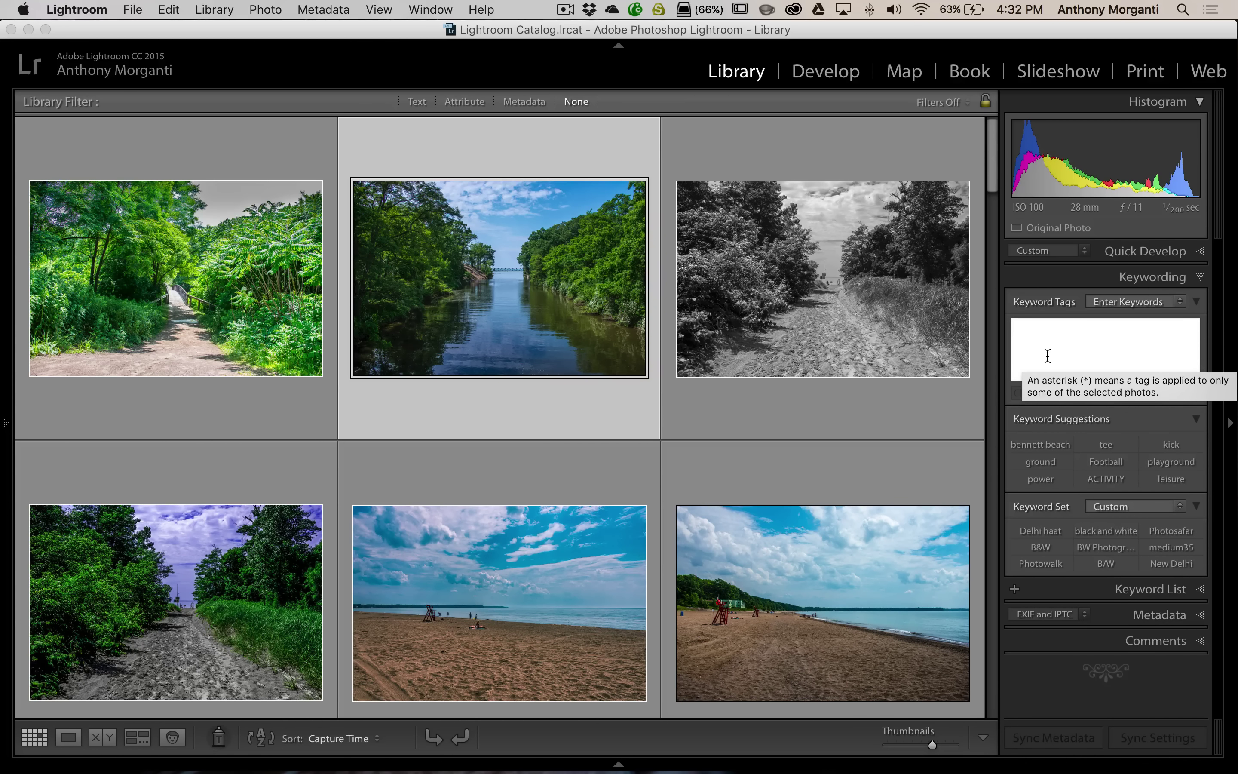
key("super")
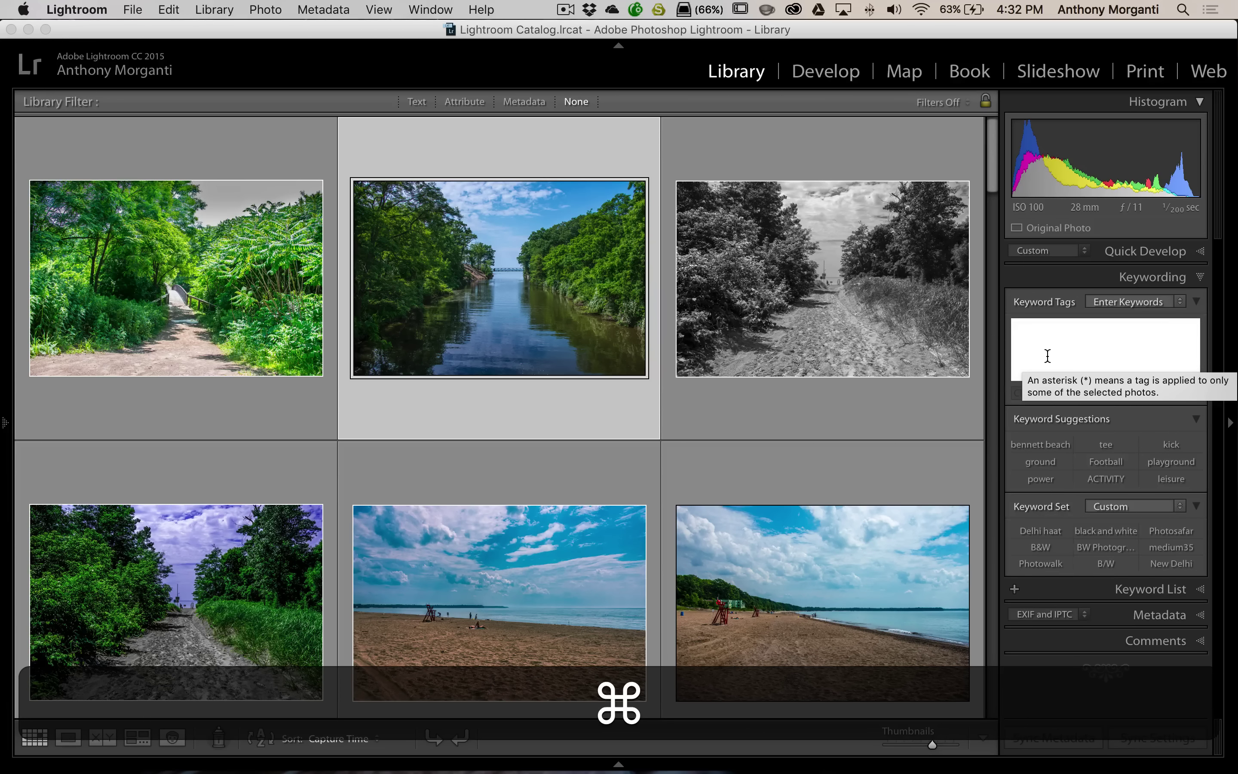
key("super+Left")
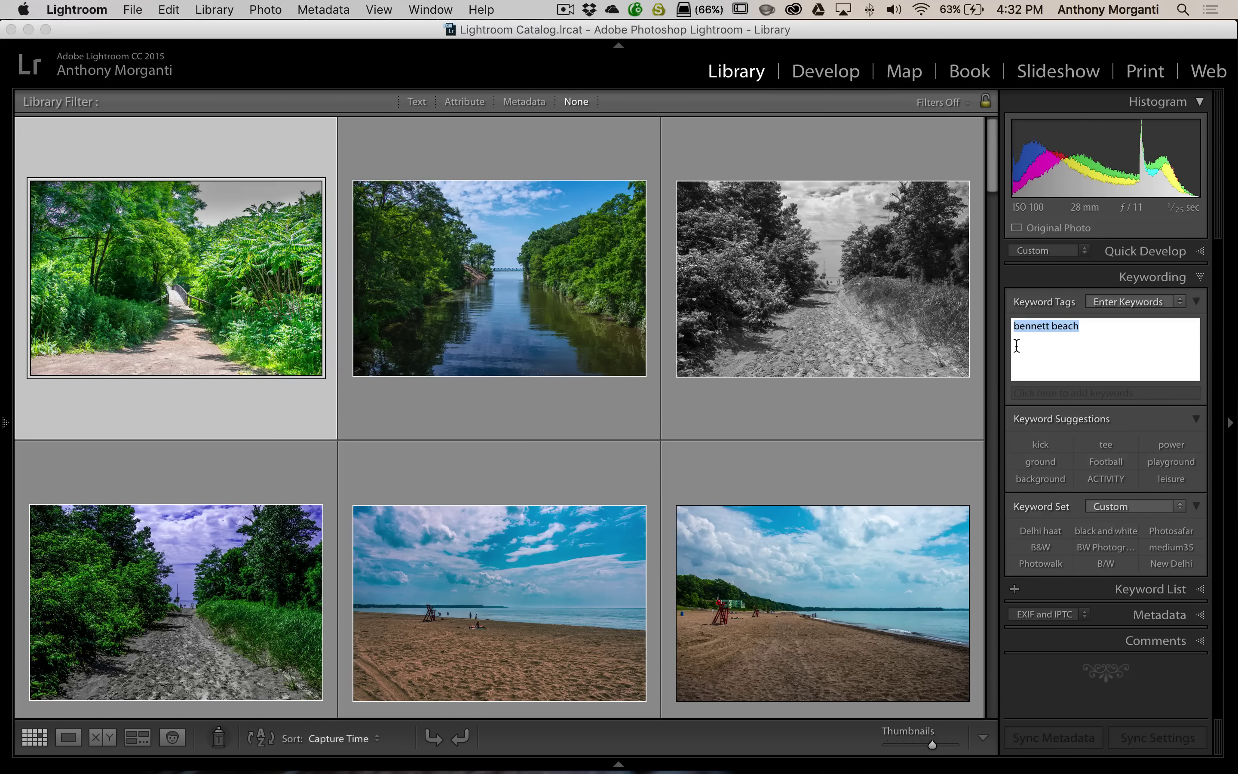
left_click(285, 143)
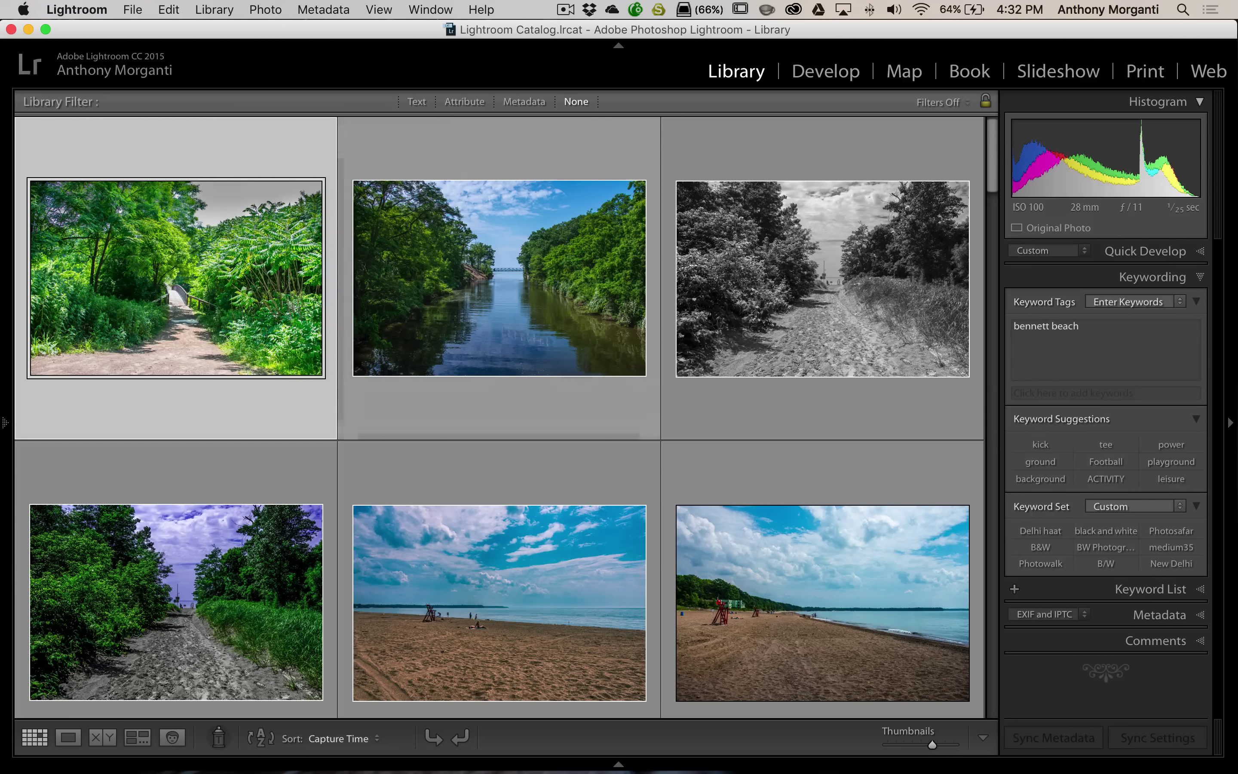
Add the suggested keyword "leisure" plus "summer", "beach" and "water" to the wooded path photo
left_click(1080, 324)
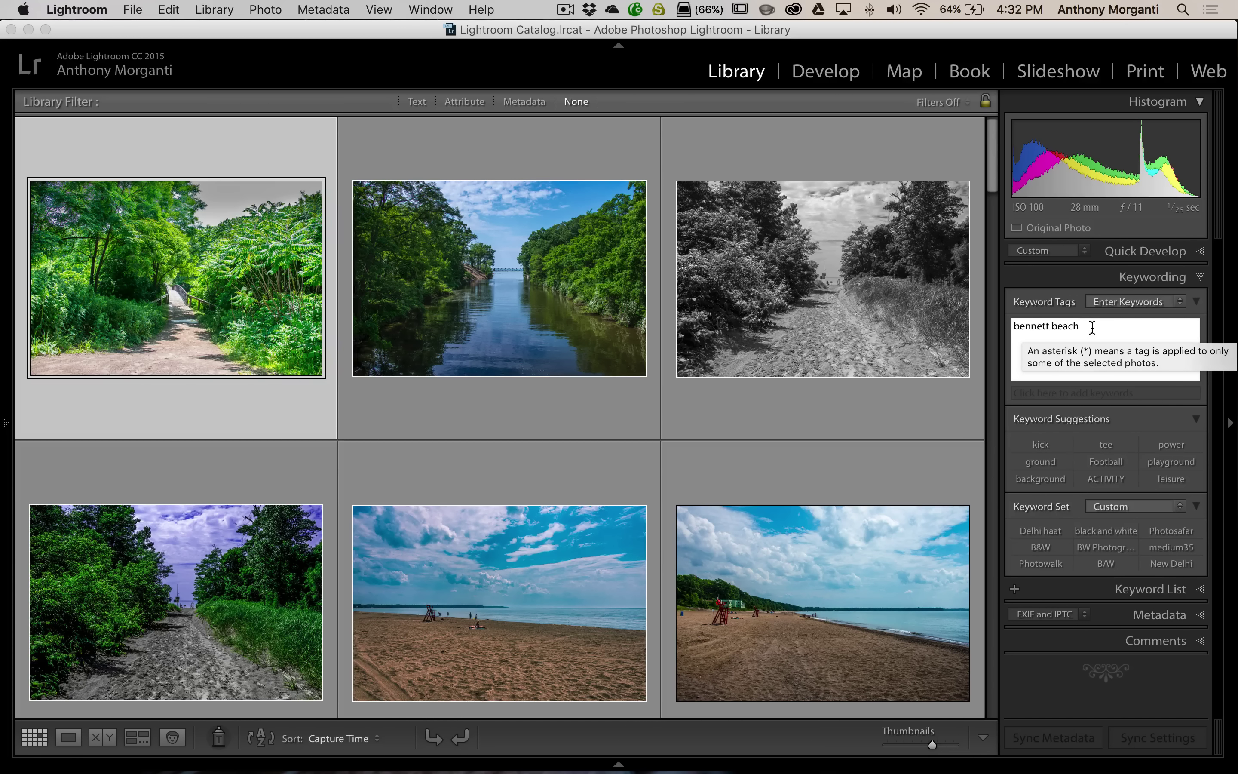
left_click(1169, 479)
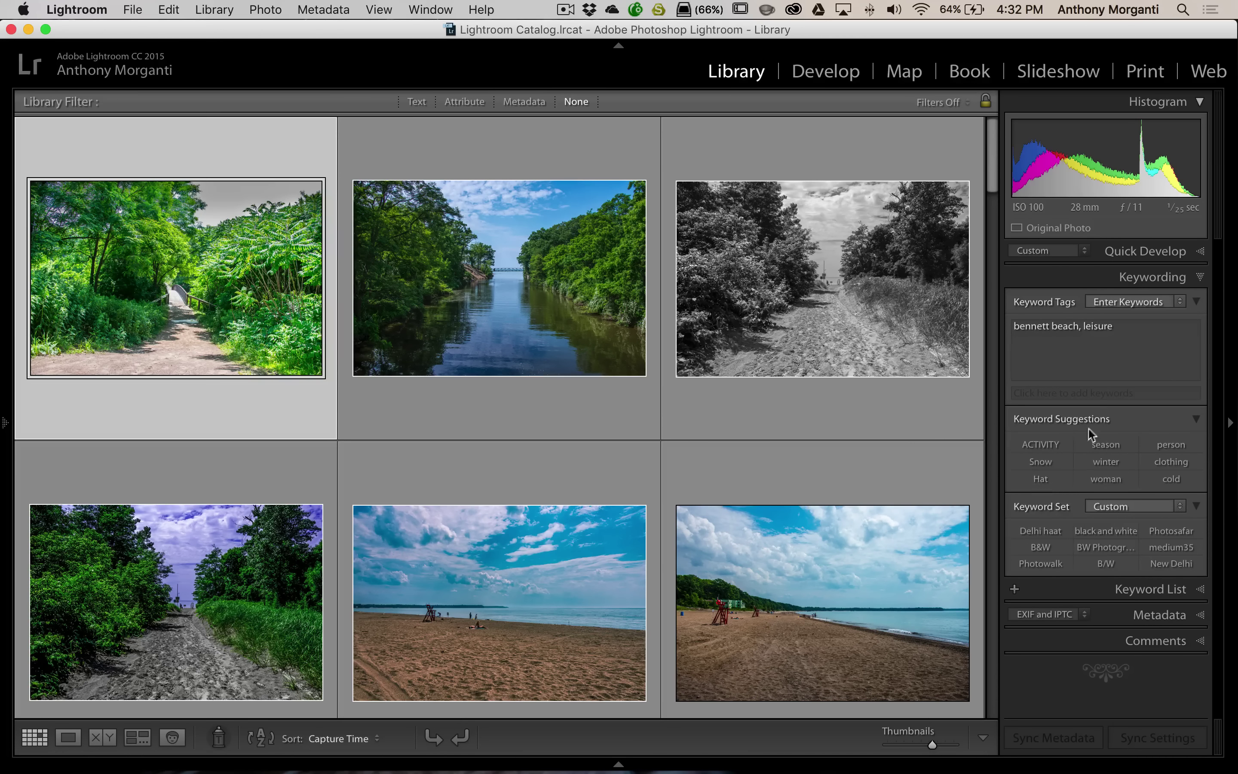
left_click(1126, 330)
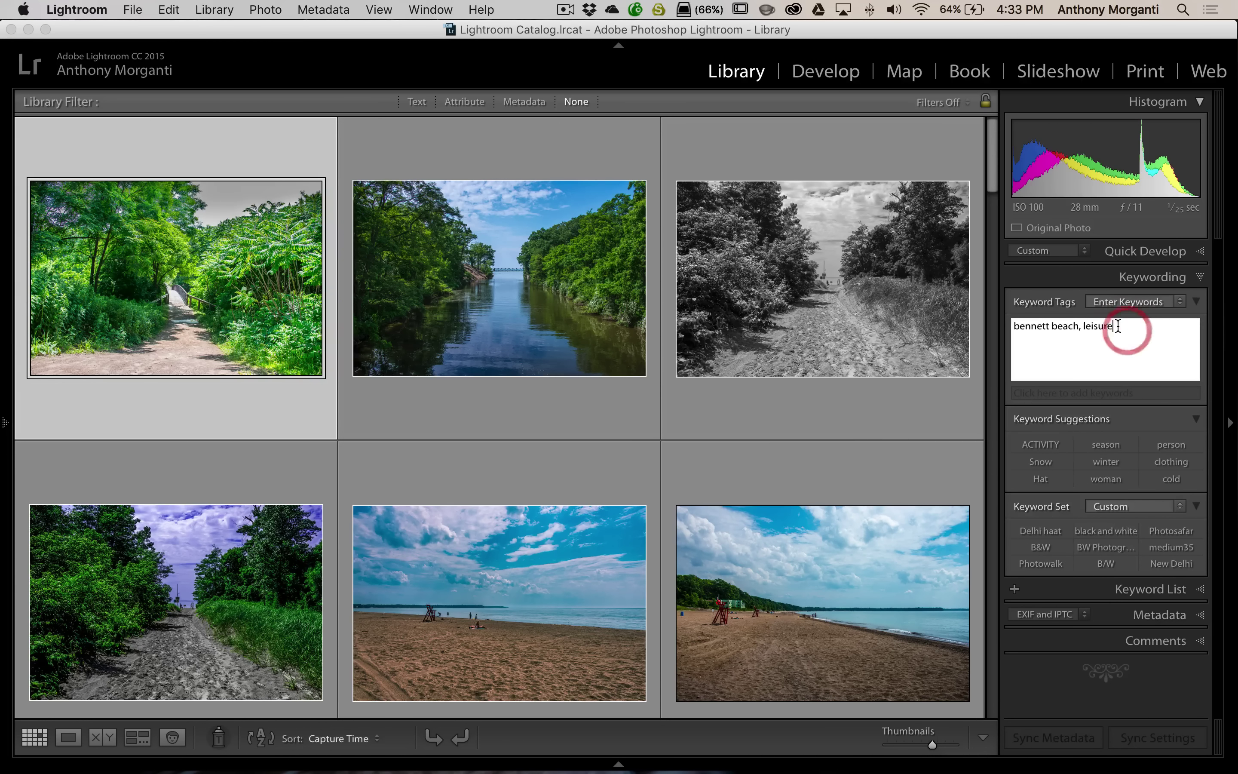
type("summm")
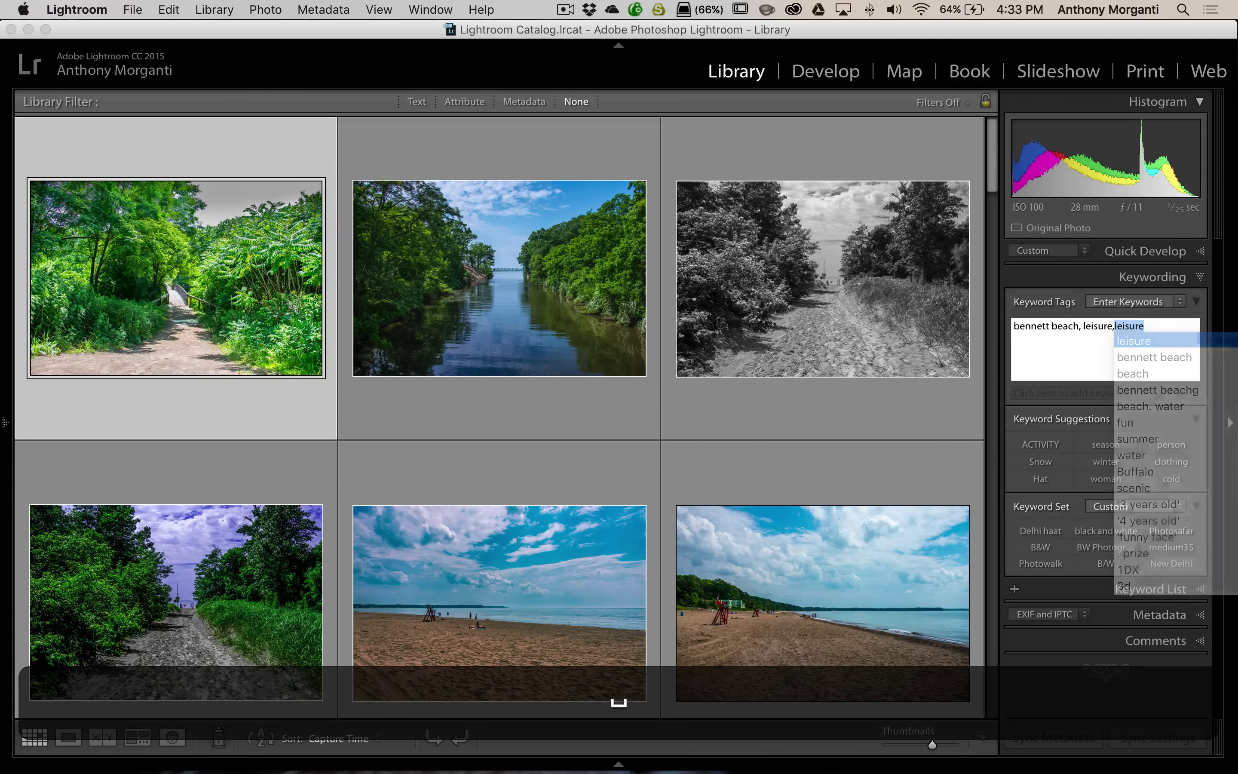
key("BackSpace")
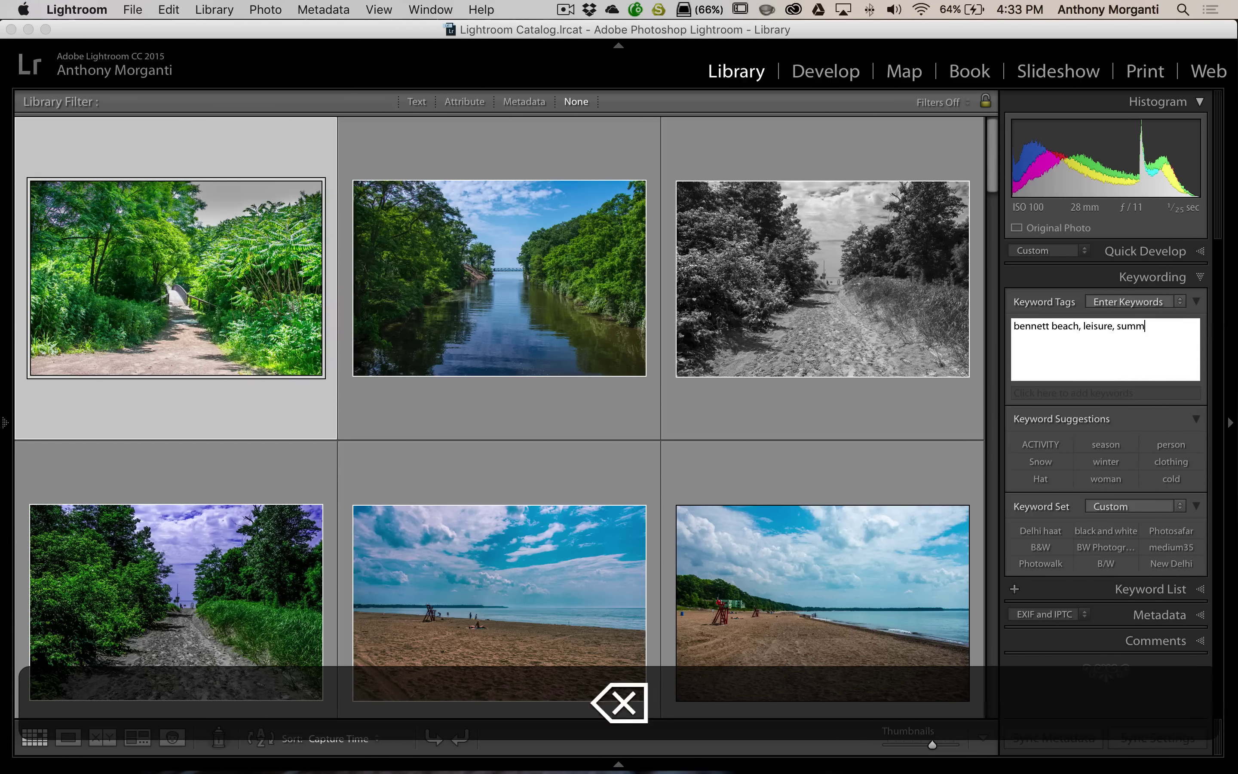
type("er, beach, water")
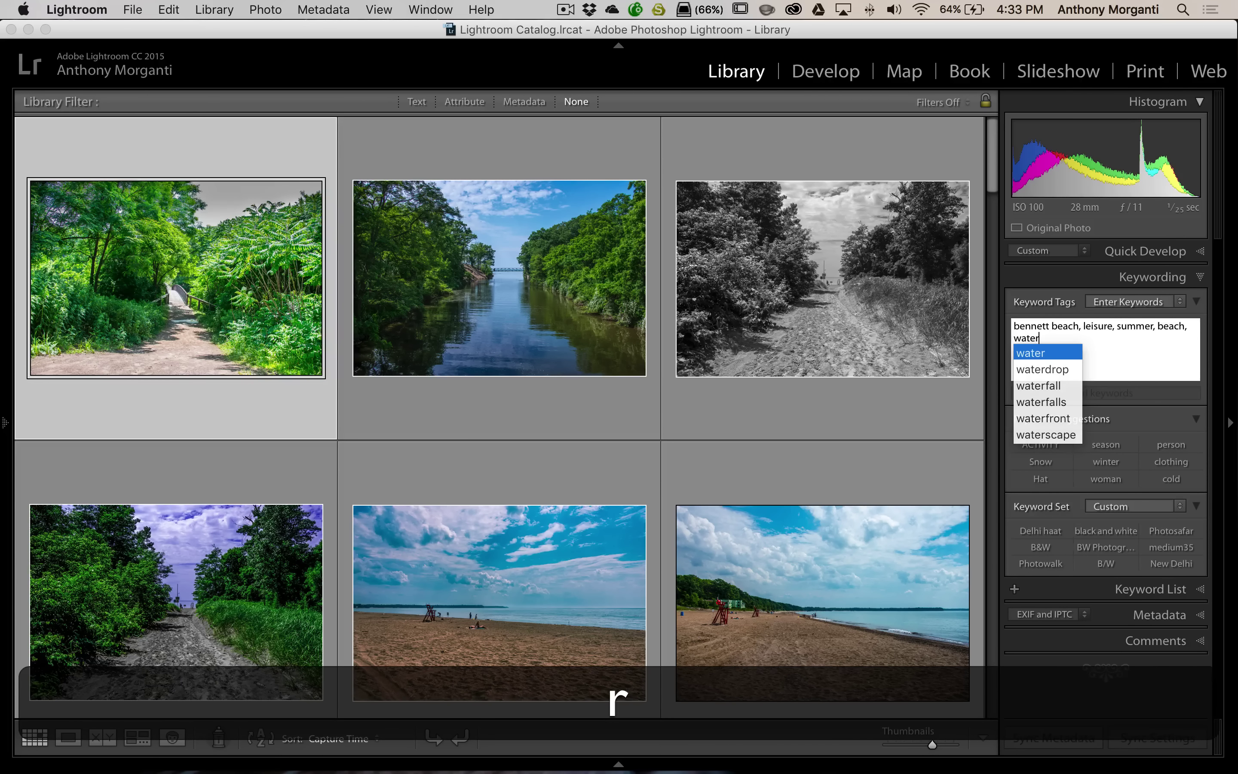
type(",")
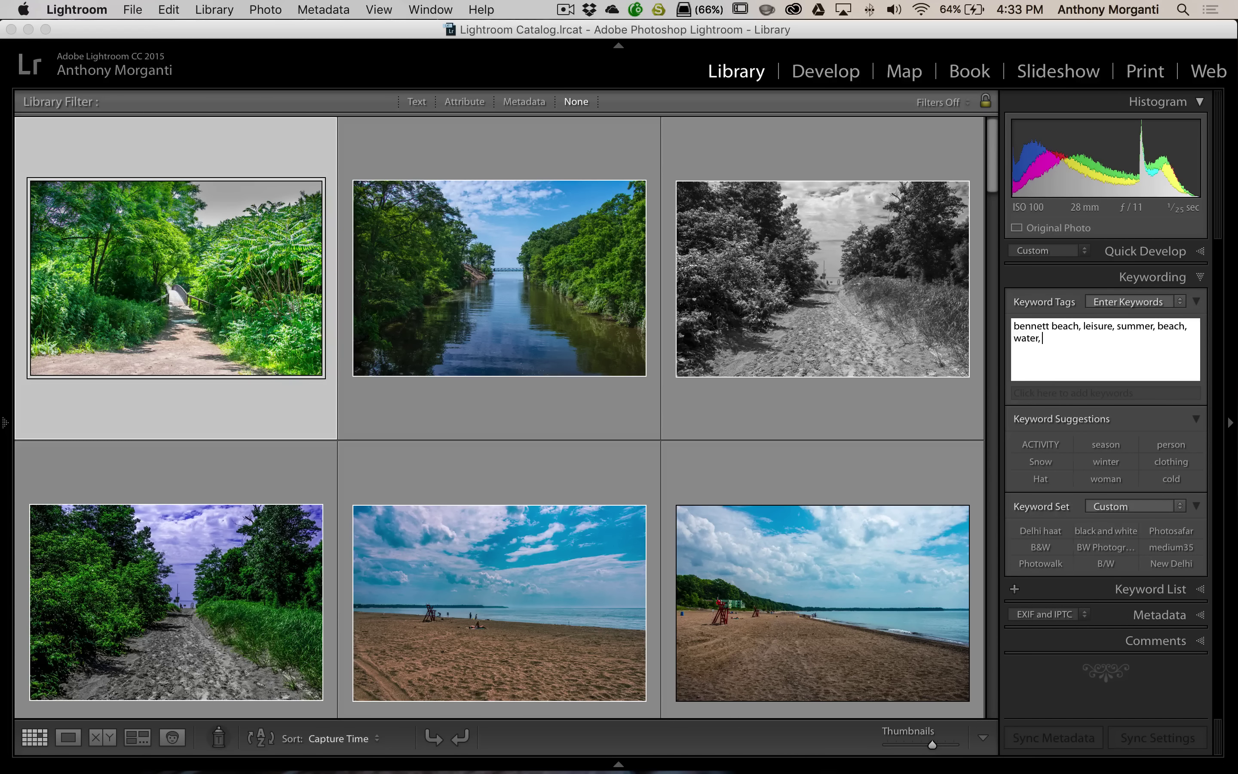
key("Return")
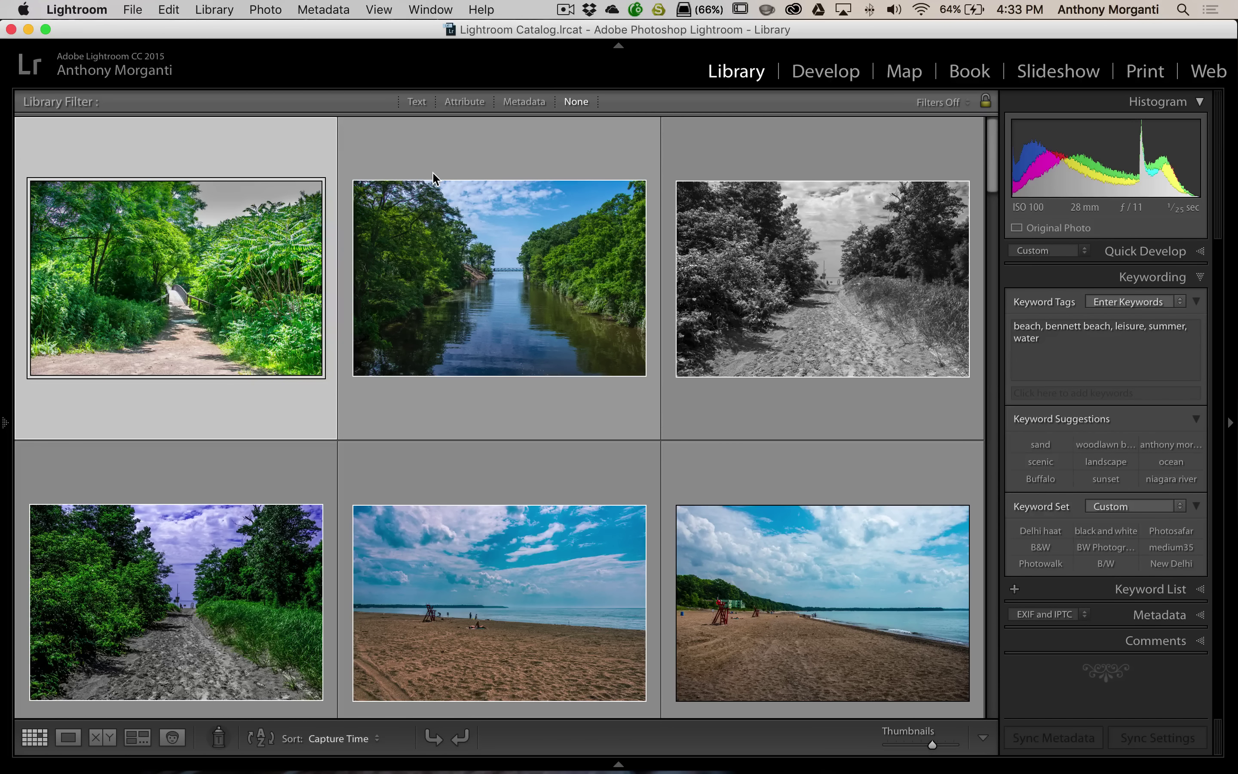
Select the first six photos in the grid, keeping the keyworded wooded path photo as the active one
key("super")
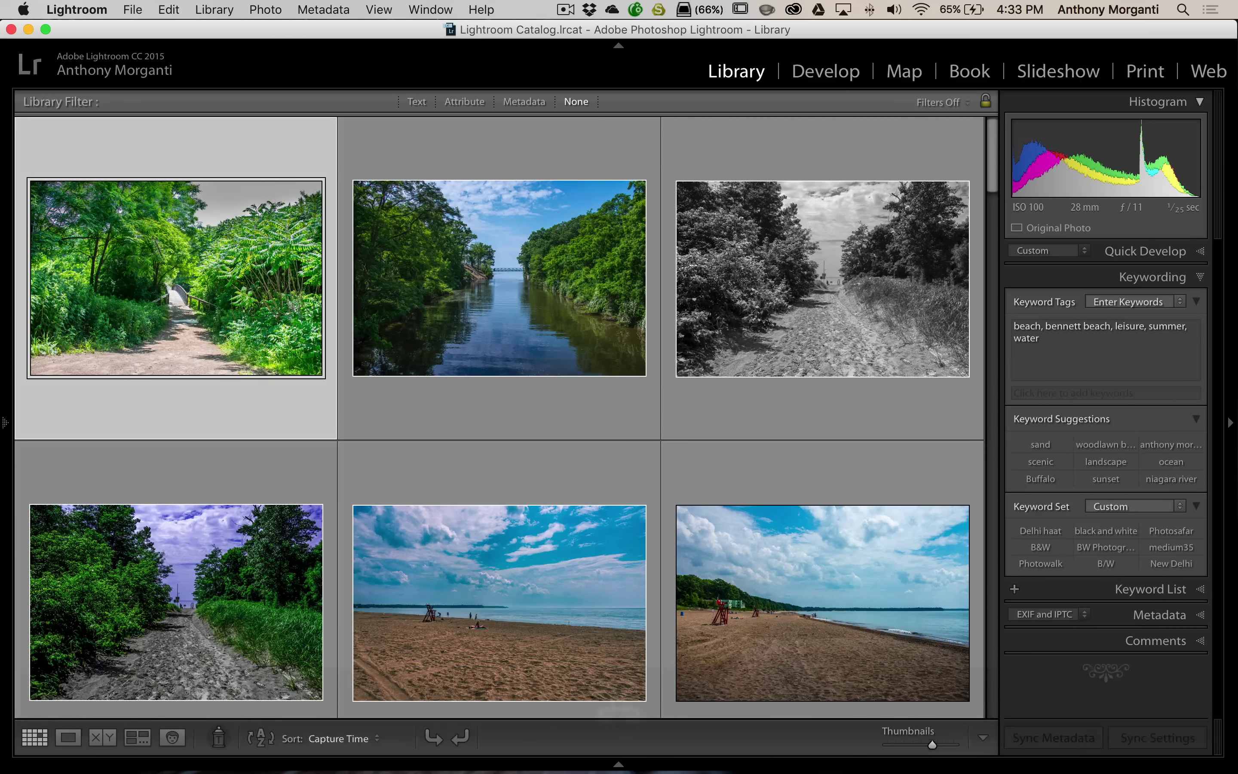
left_click(201, 153)
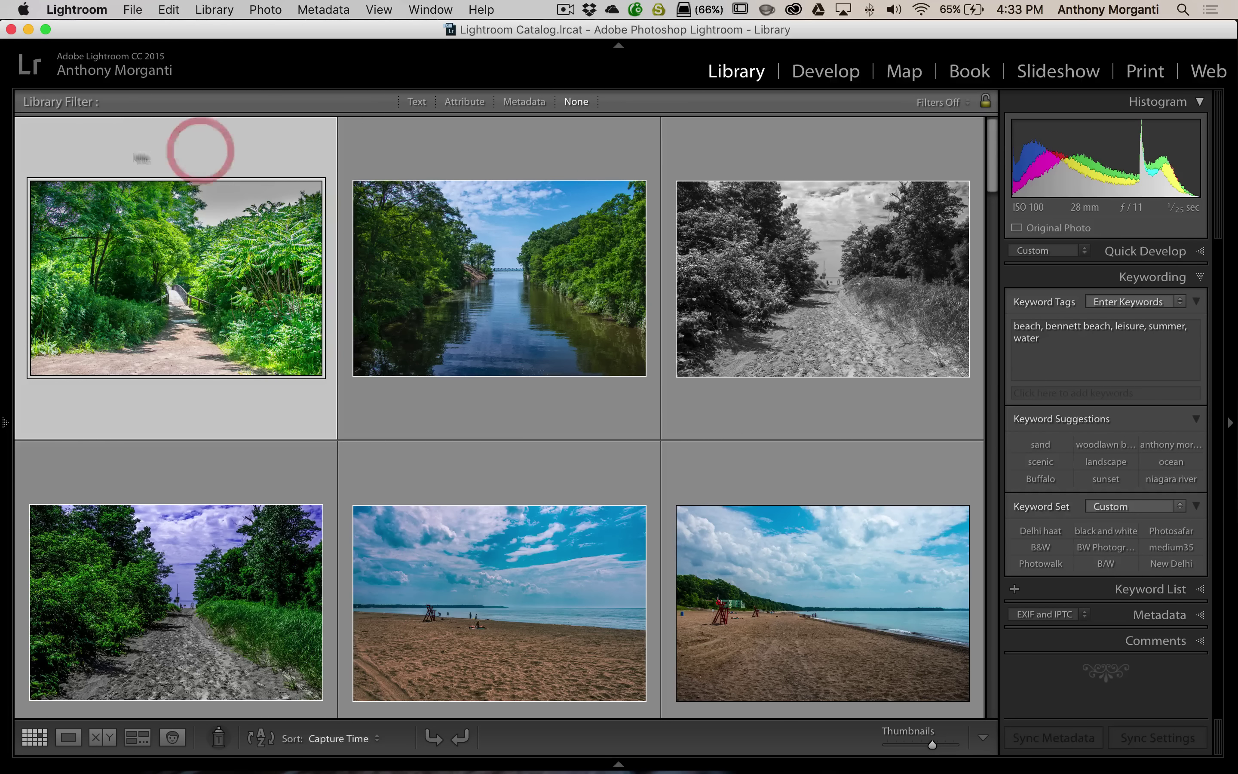
left_click(514, 153, "super")
left_click(794, 154, "super")
left_click(292, 492, "super")
left_click(478, 471, "super")
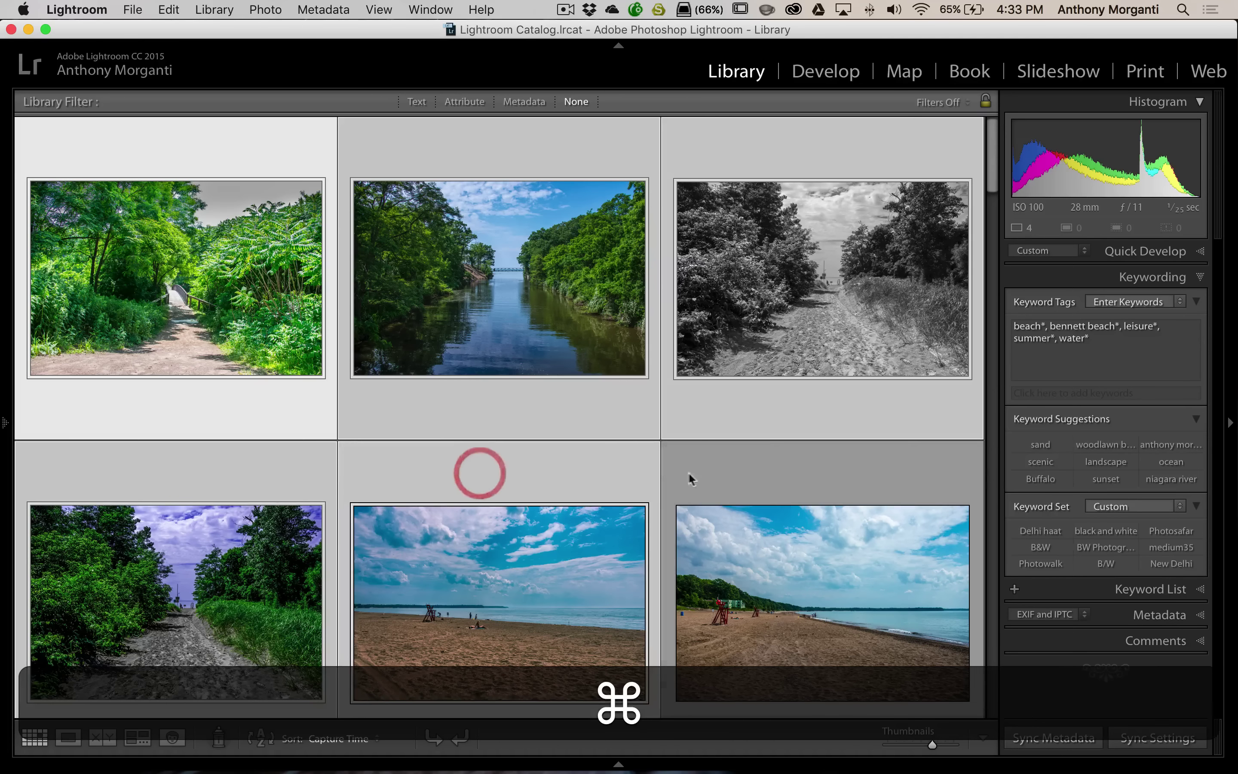
left_click(725, 475, "super")
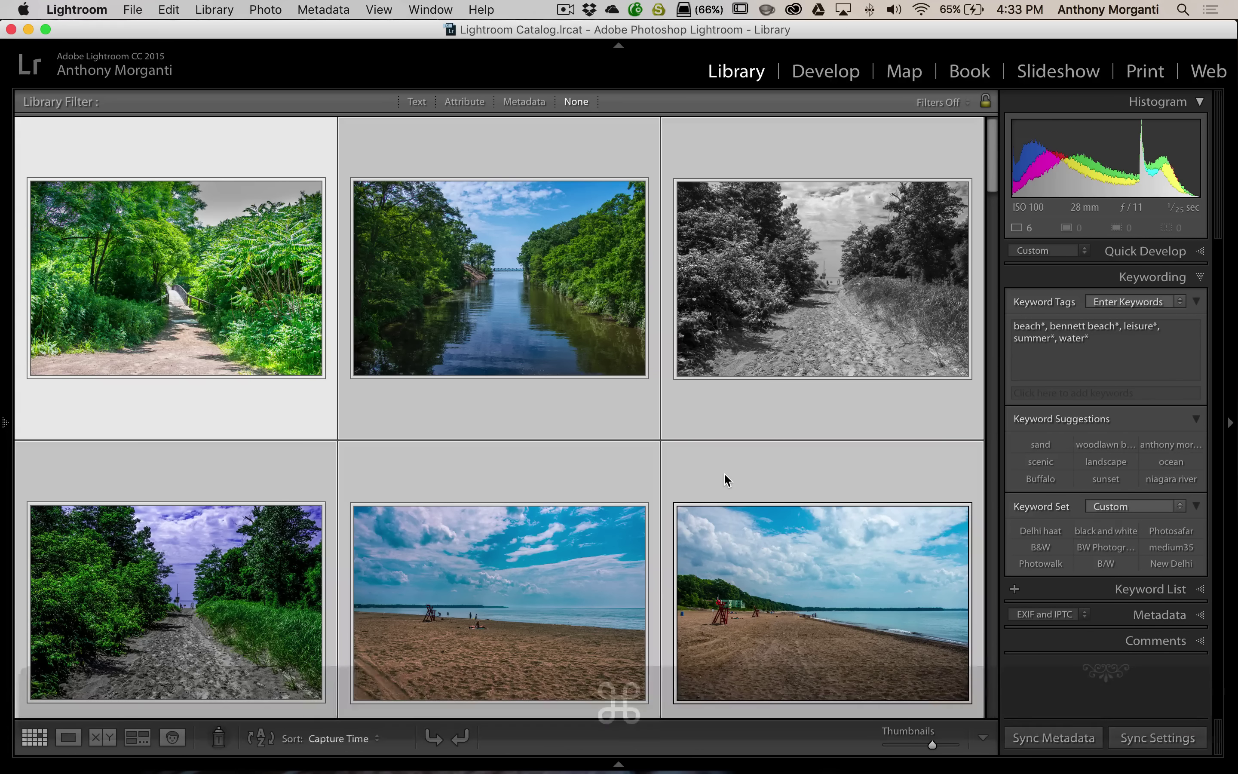
Synchronize the wooded path photo's metadata to the other selected photos, with the Keywords section included
scroll(724, 475, "down", 1)
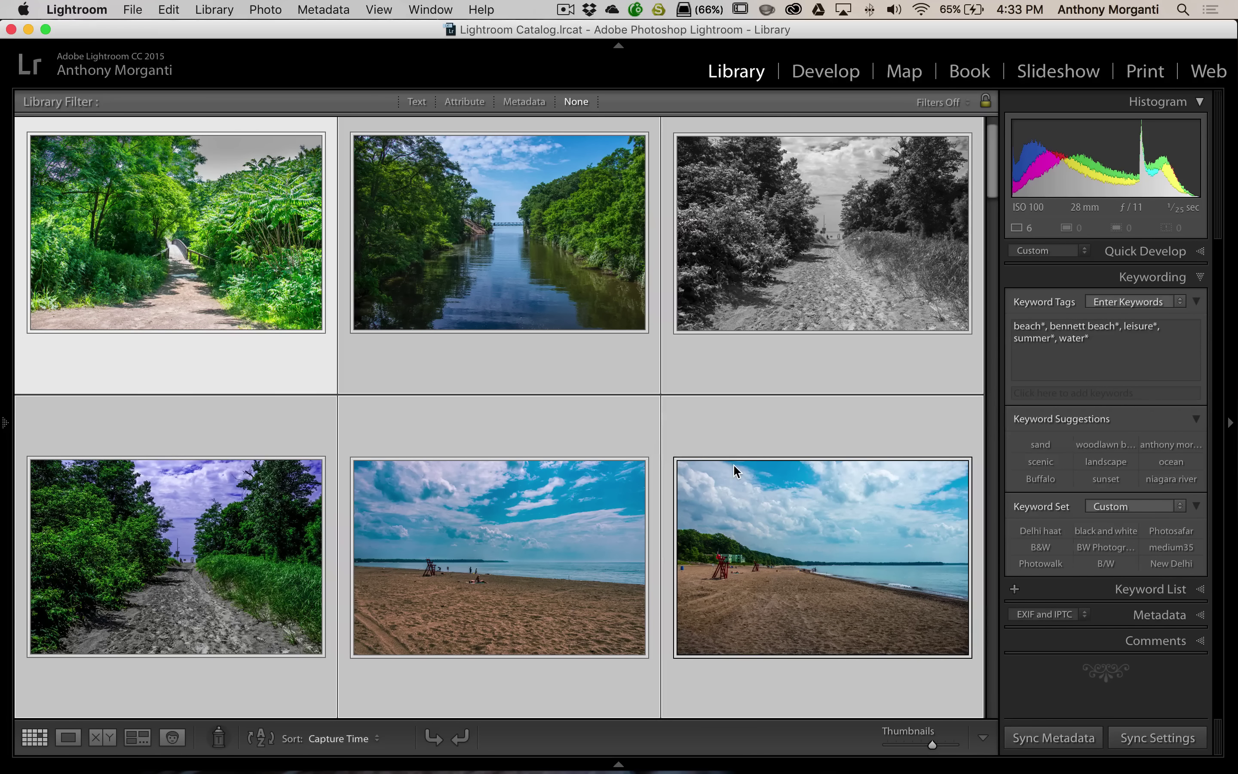
scroll(705, 454, "up", 1)
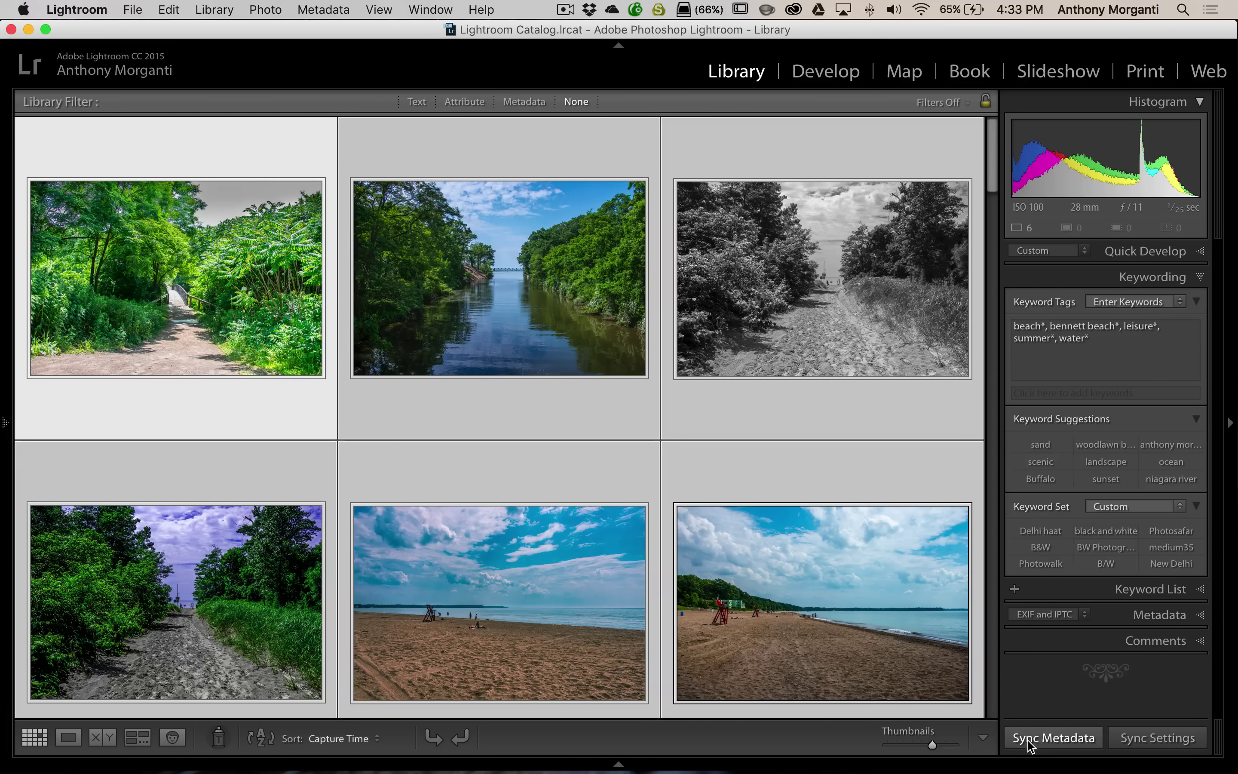
left_click(1052, 744)
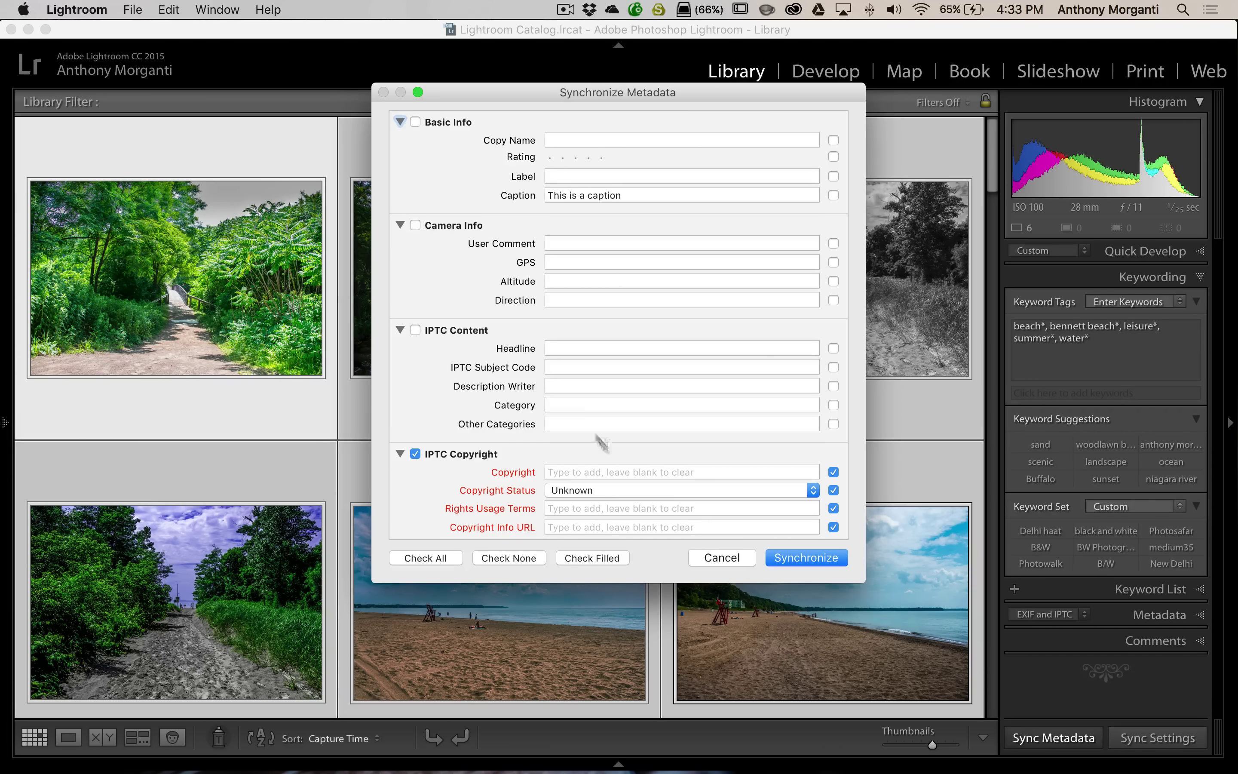
scroll(589, 377, "down", 12)
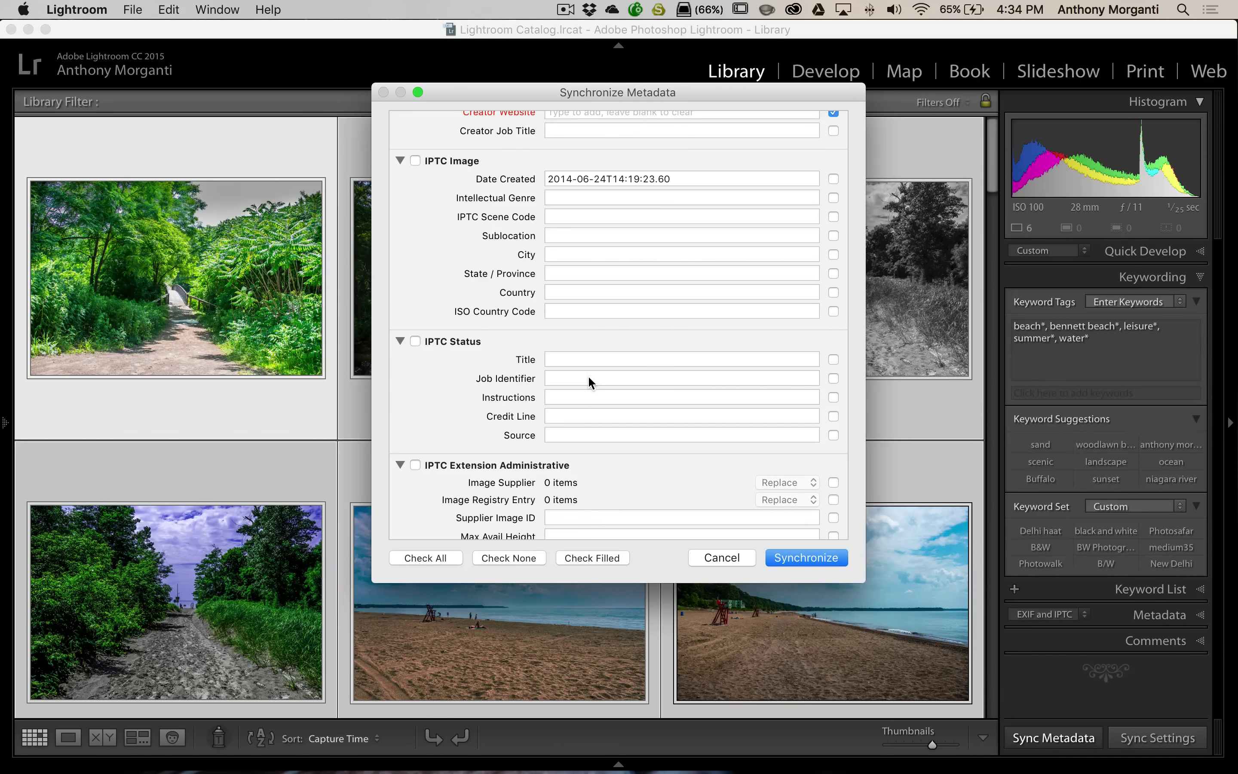
scroll(588, 377, "down", 15)
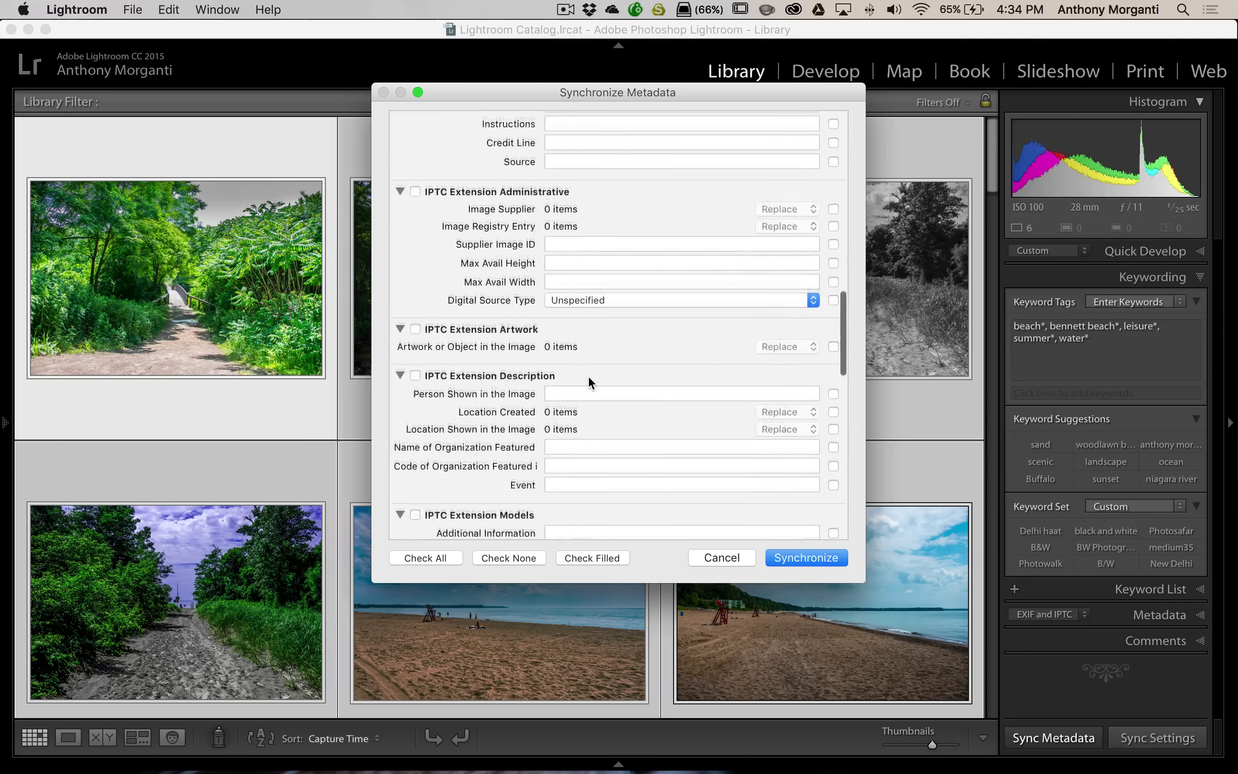
scroll(588, 376, "down", 10)
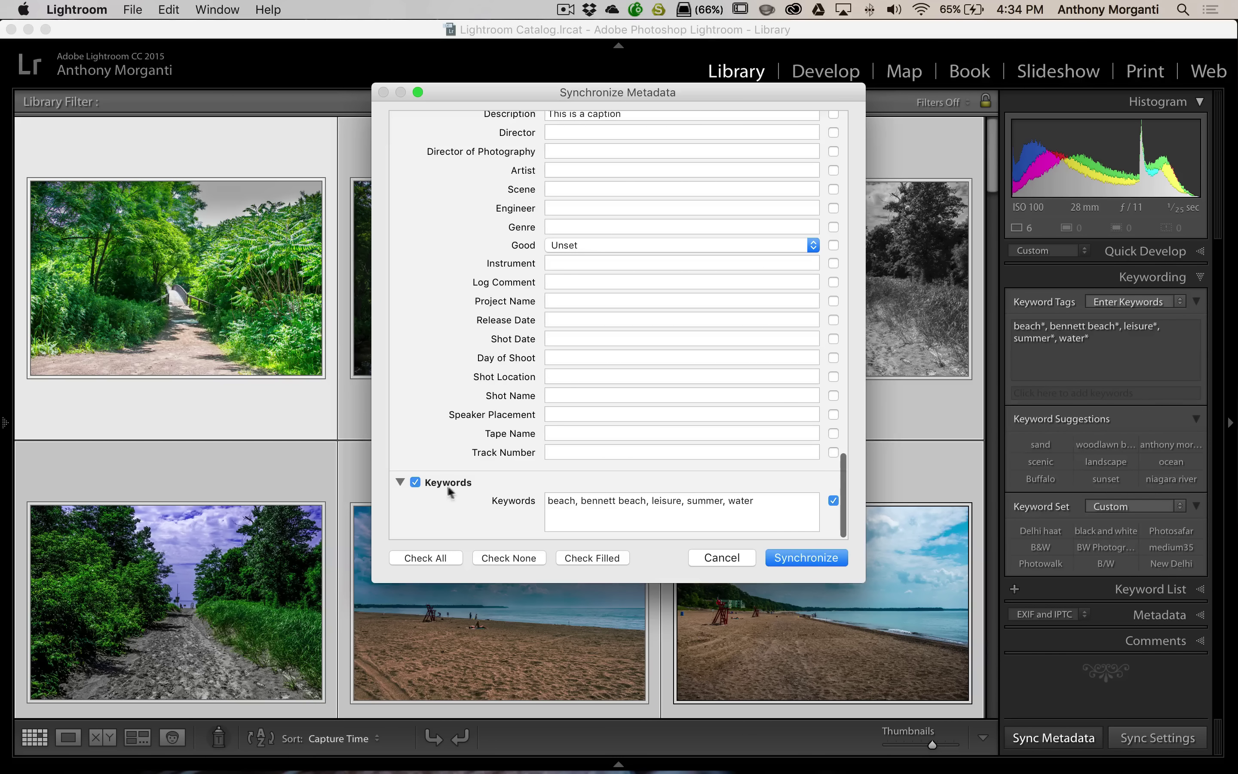
left_click(416, 483)
left_click(415, 481)
left_click(795, 555)
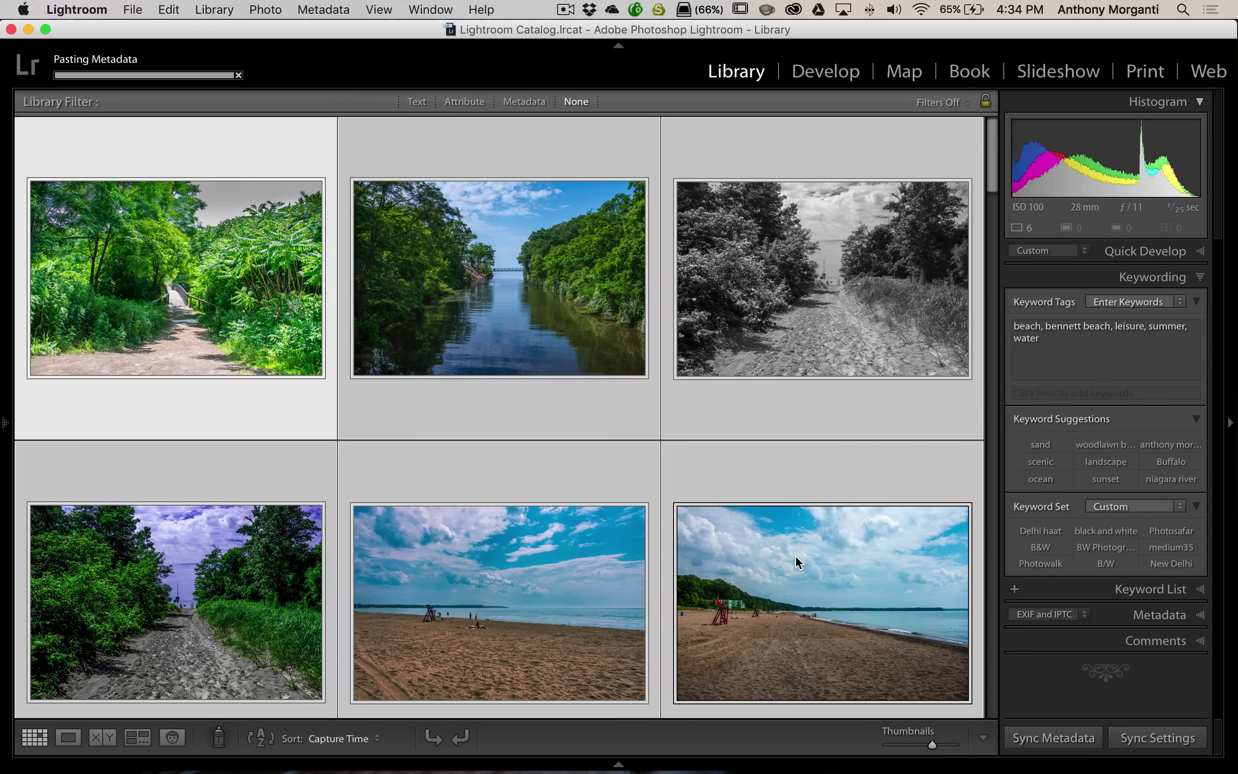
Check the keyword tags of the other synchronized photos by selecting them individually in the grid
left_click(434, 415)
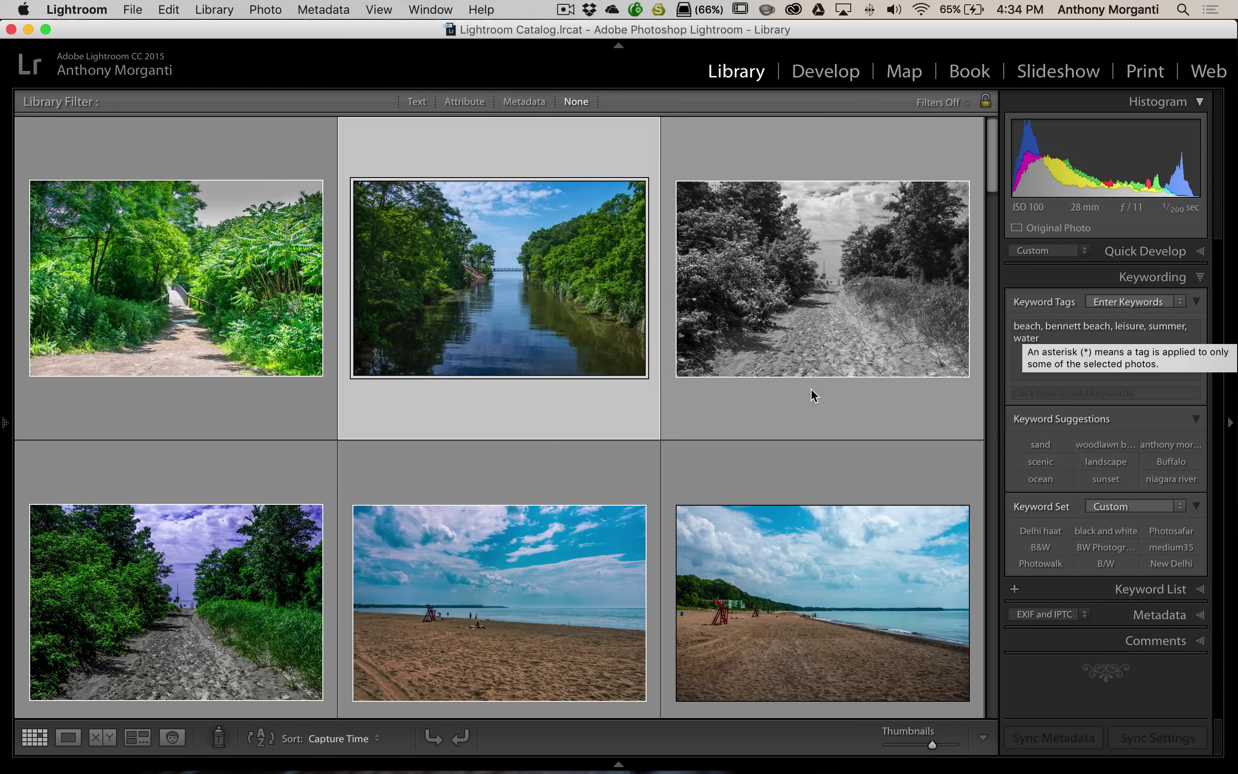
left_click(223, 479)
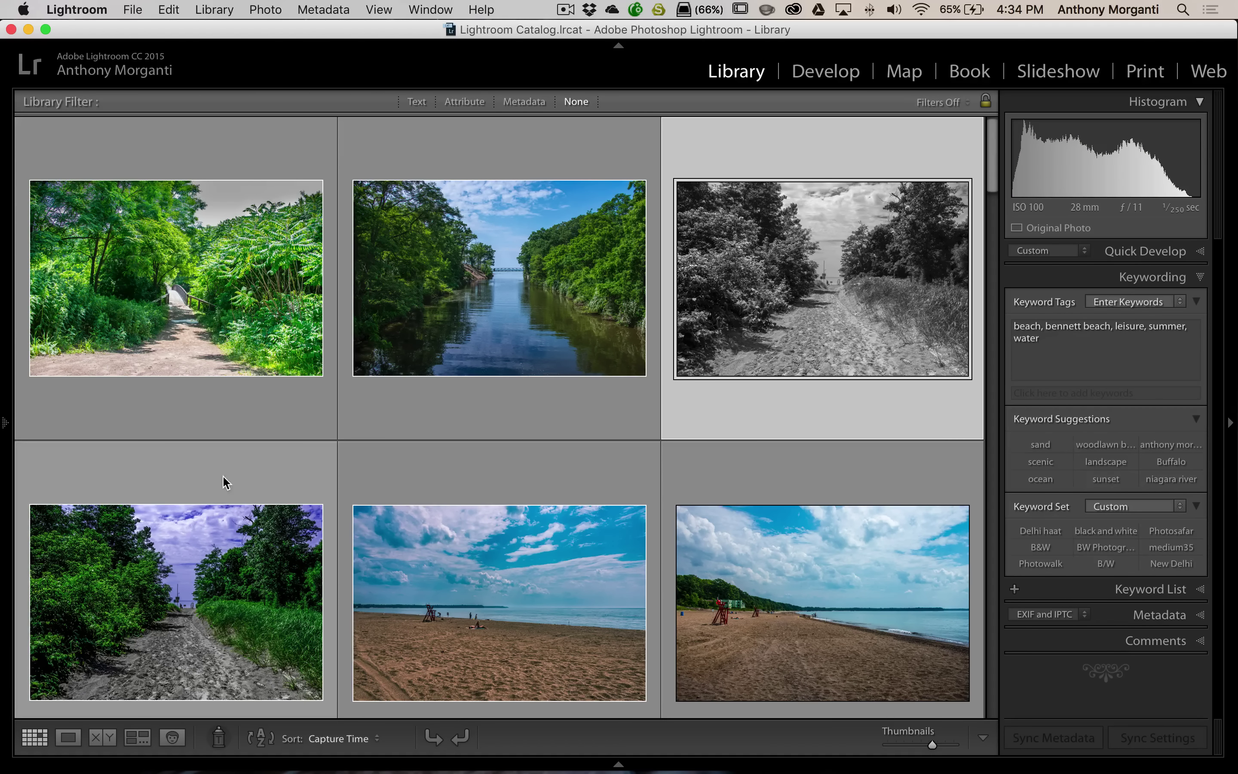
left_click(492, 430)
left_click(813, 417)
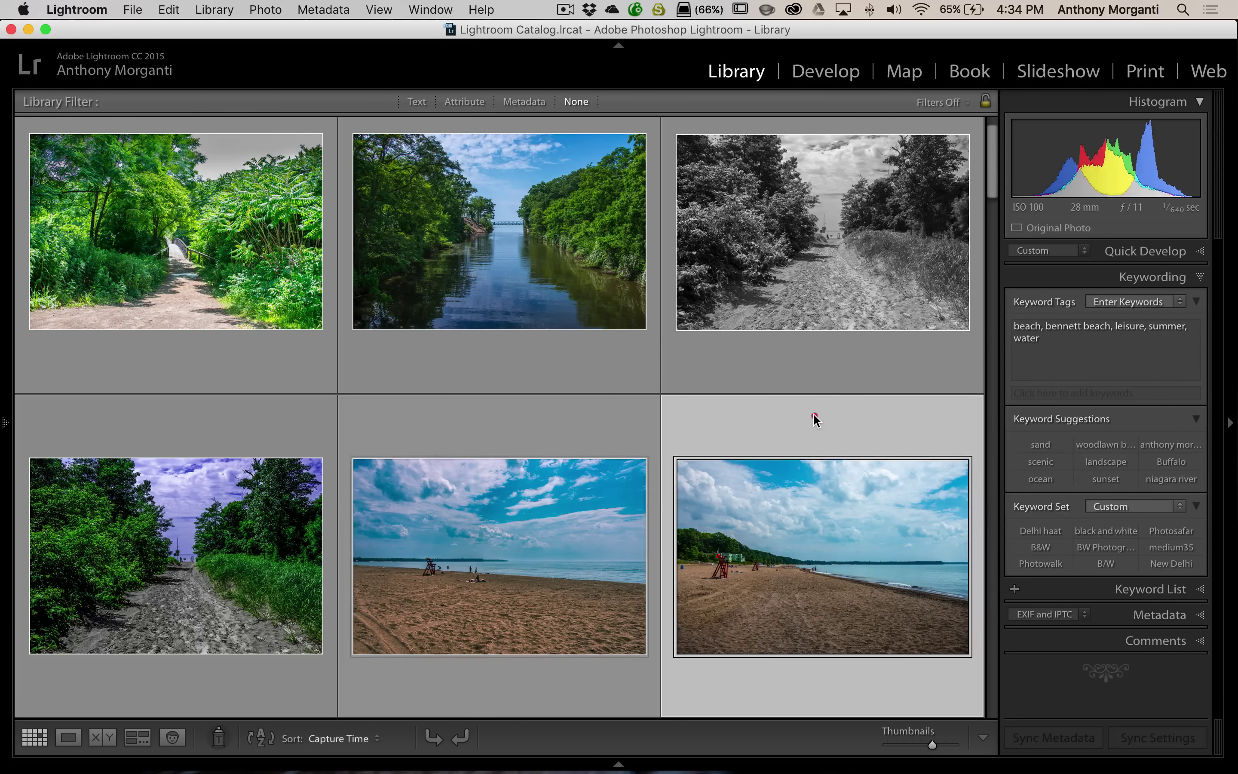
Select the wooded path photo as the active one and add the river and black-and-white path photos to the selection
left_click(257, 367)
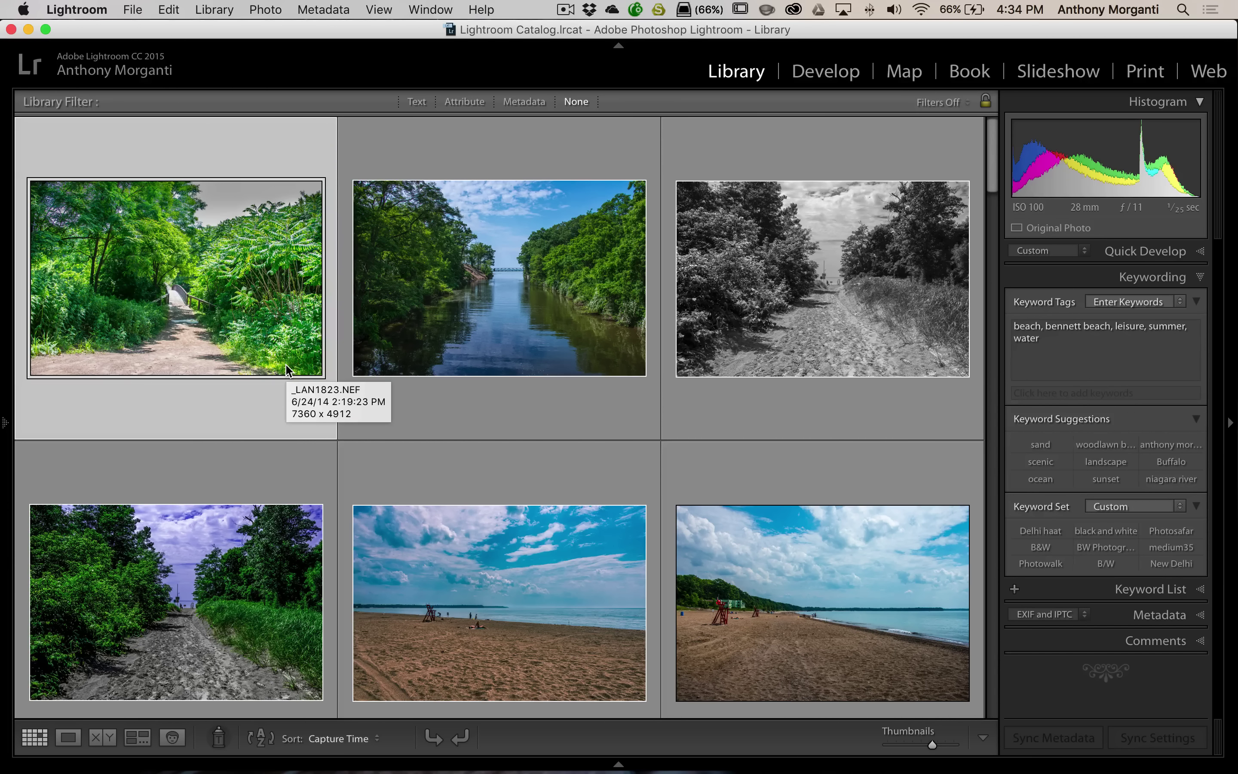
left_click(447, 389, "super")
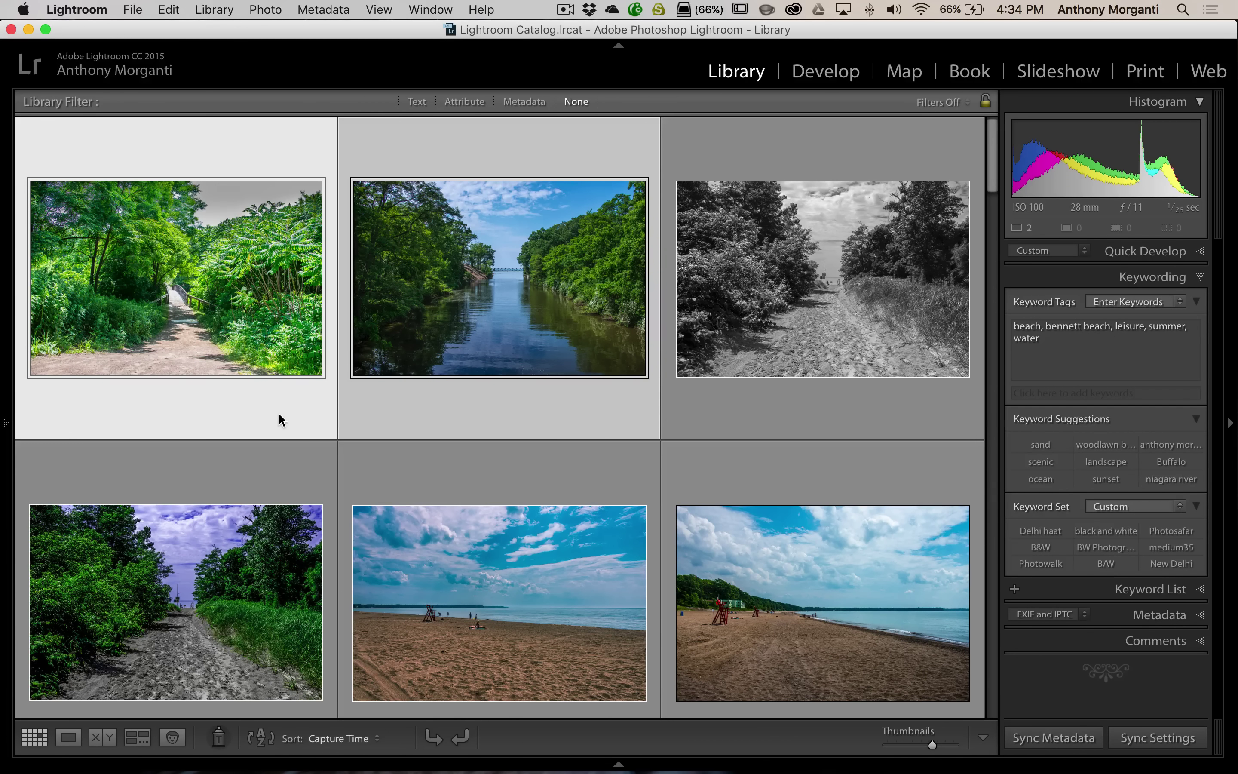
left_click(243, 422)
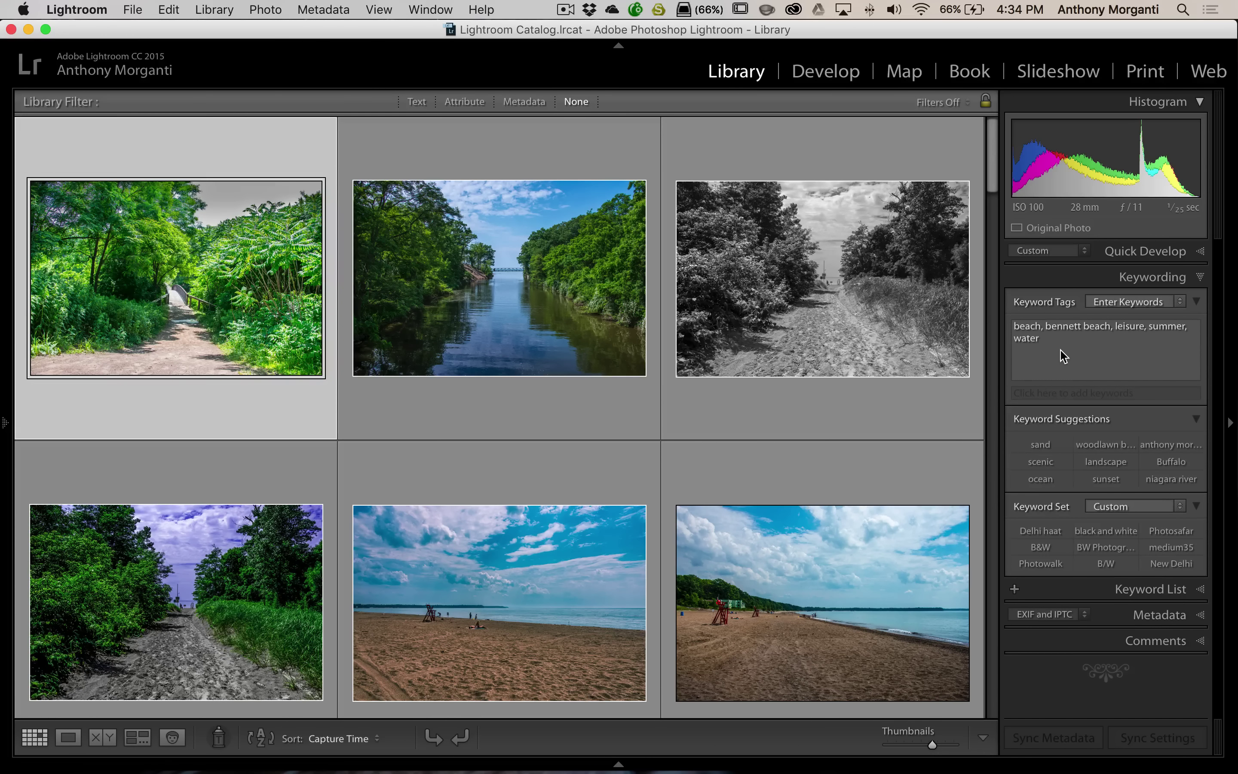
key("super")
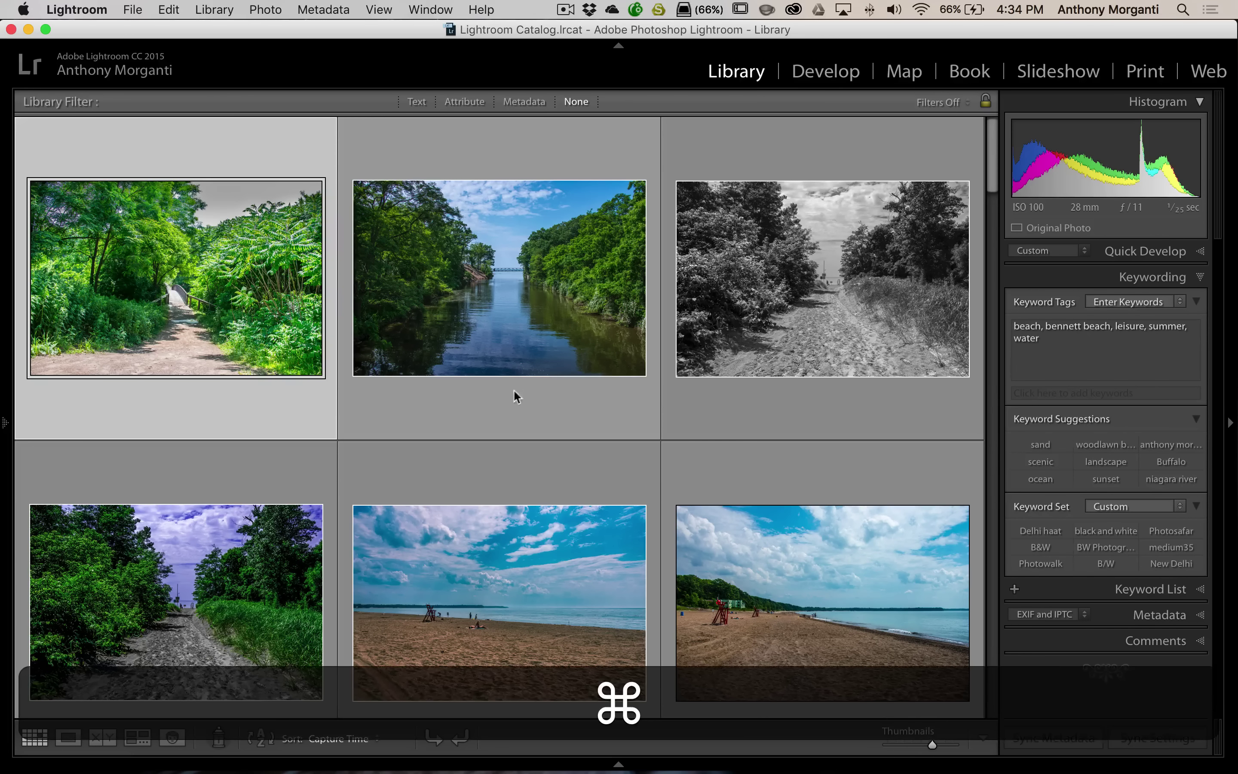
left_click(504, 411, "super")
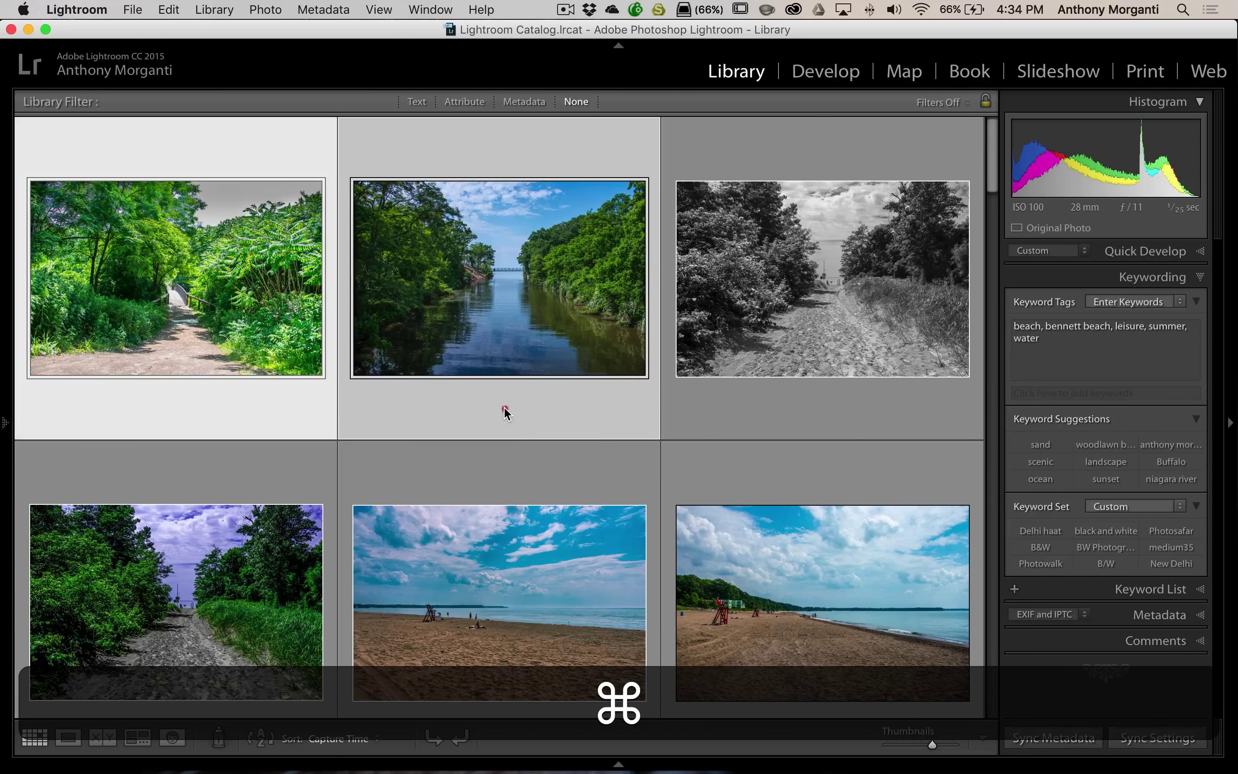
left_click(732, 409, "super")
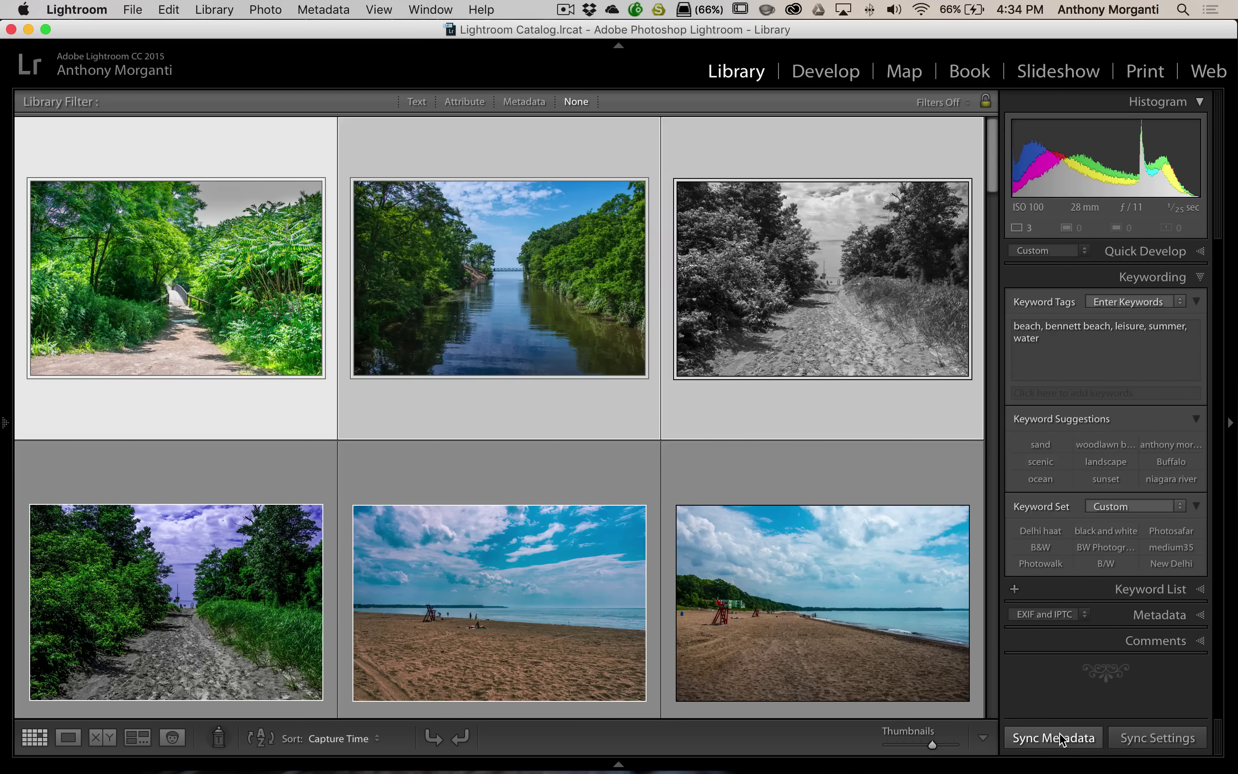